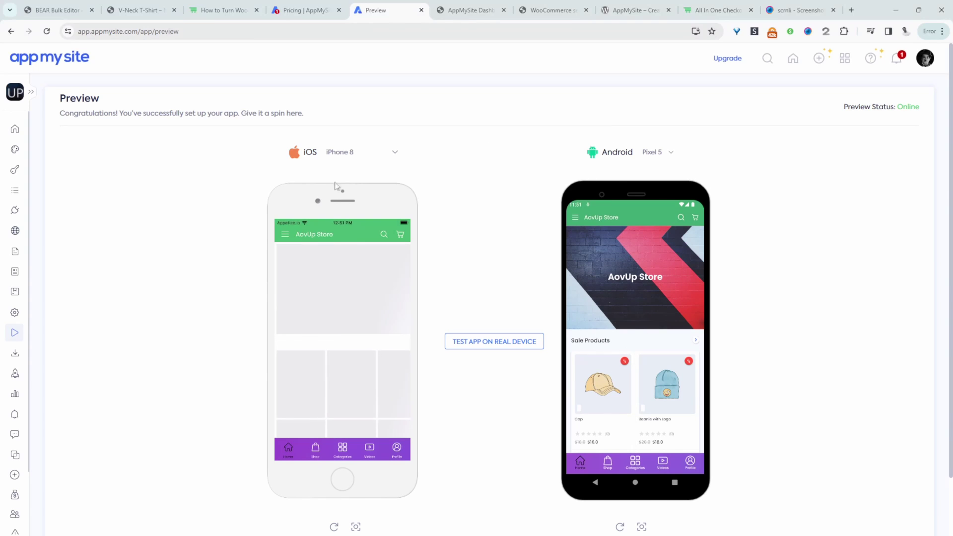
- In the Android preview, add the Cap to the cart and proceed to checkout
scroll(674, 339, "down", 2)
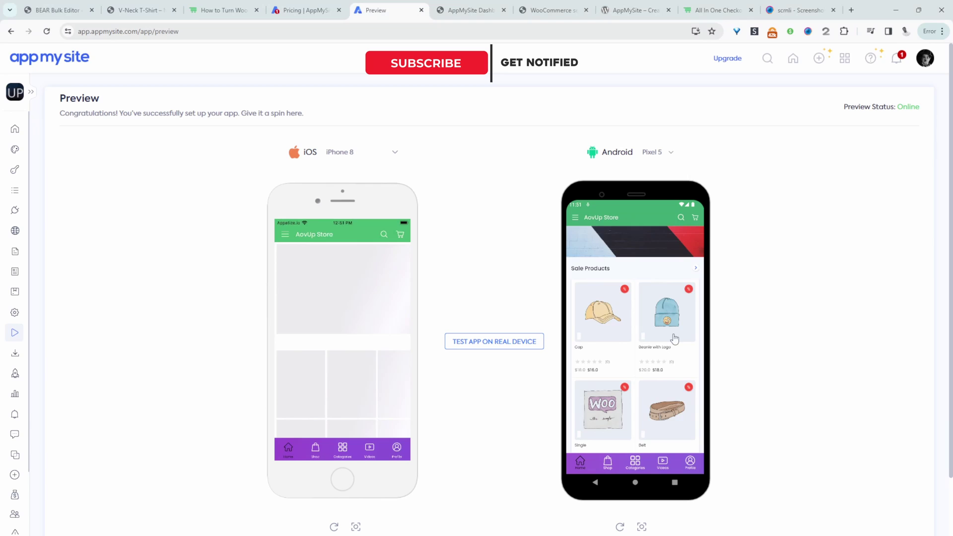
scroll(645, 367, "down", 2)
scroll(640, 378, "down", 4)
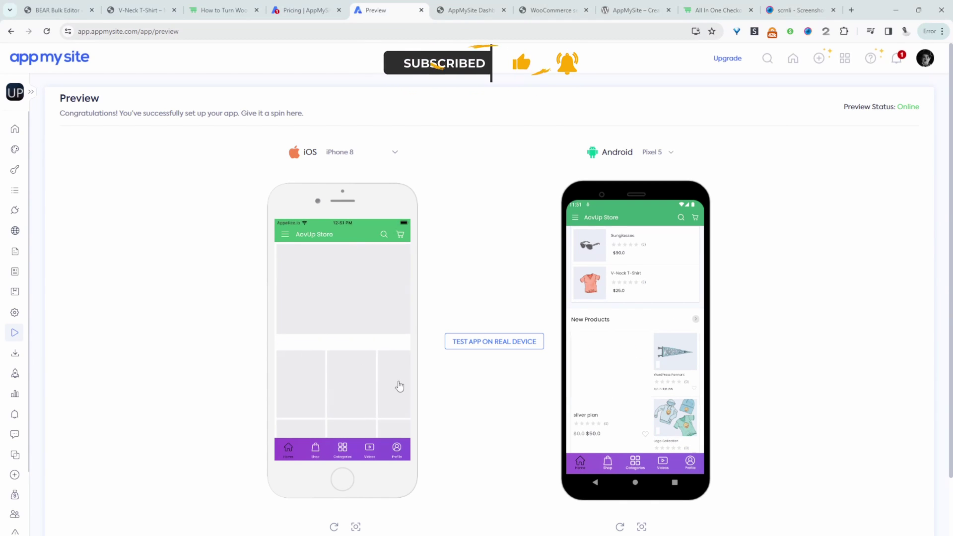
scroll(642, 415, "up", 2)
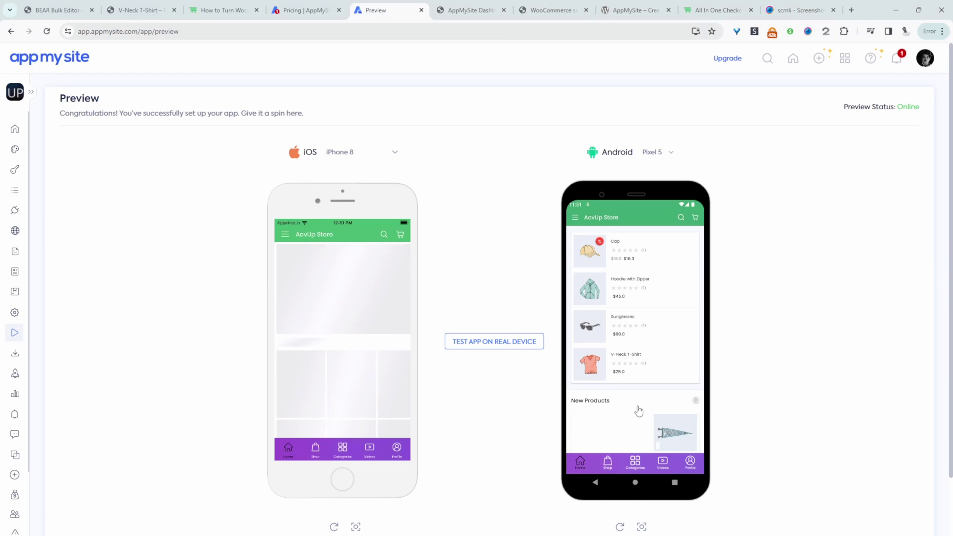
scroll(639, 411, "up", 3)
left_click(587, 381)
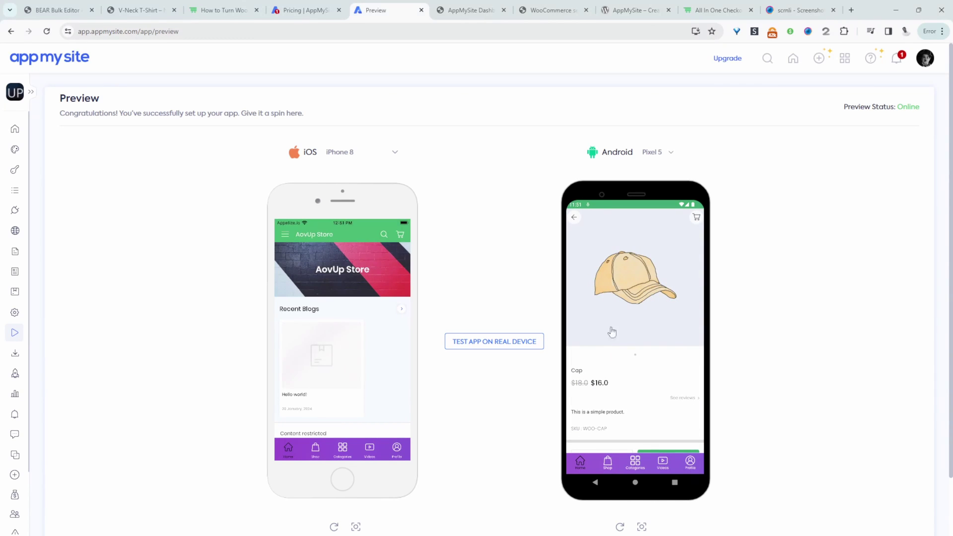
scroll(635, 356, "down", 2)
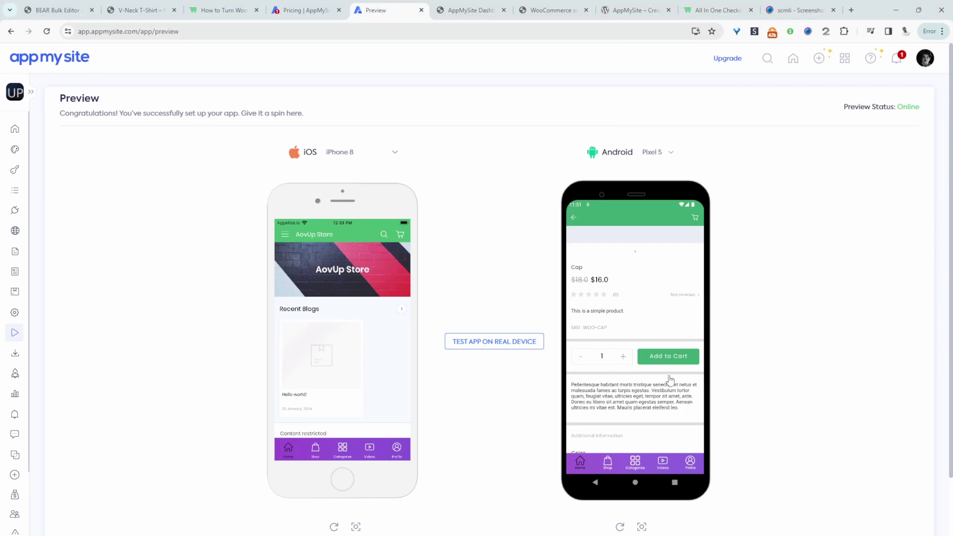
left_click(669, 369)
left_click(657, 427)
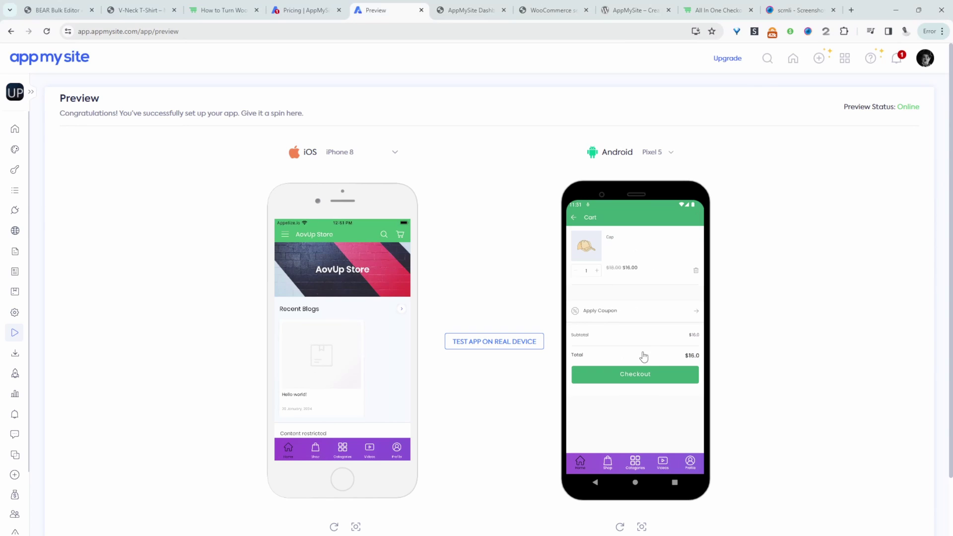
left_click(635, 380)
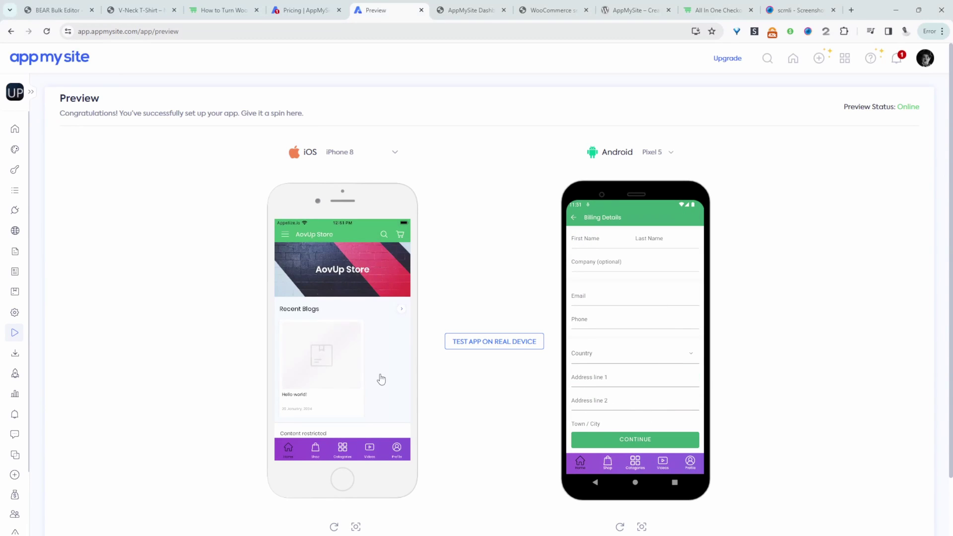
scroll(381, 379, "down", 2)
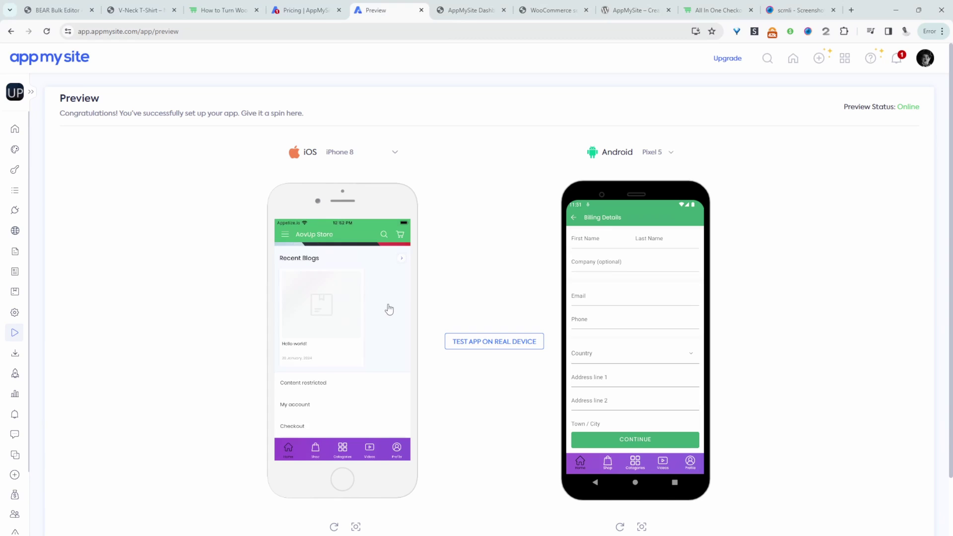
- In the iOS preview, view the Hello world! post, then add the Cap and reach the billing form
left_click(389, 309)
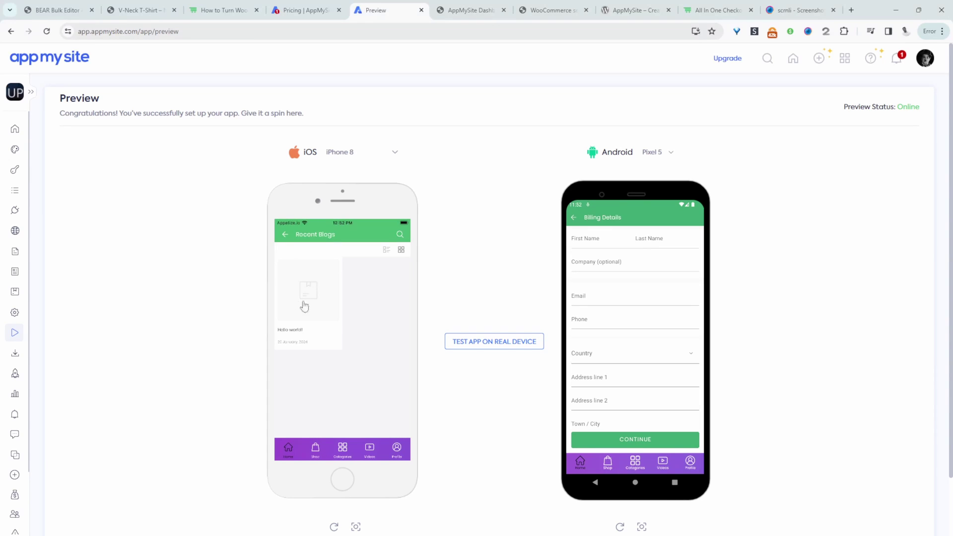
left_click(308, 307)
left_click(315, 446)
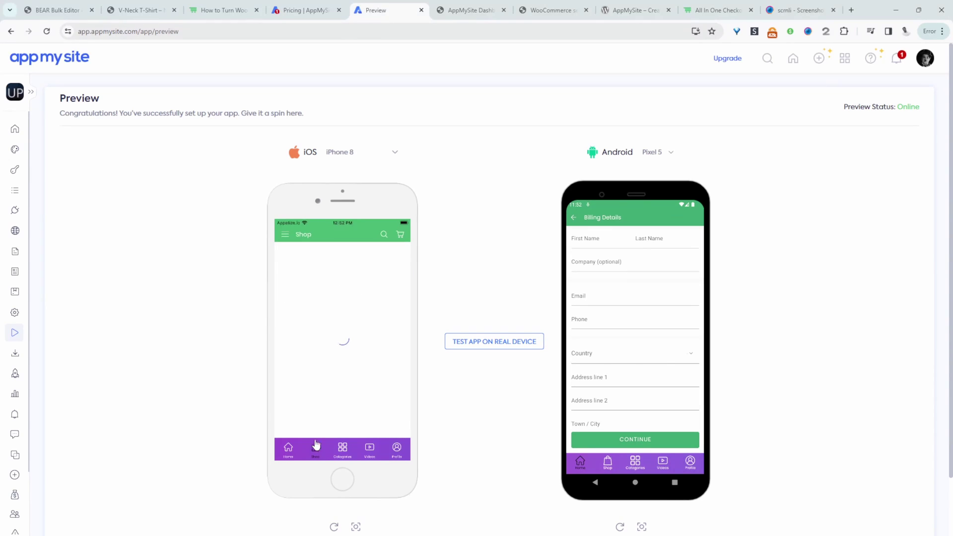
left_click(355, 359)
left_click(336, 400)
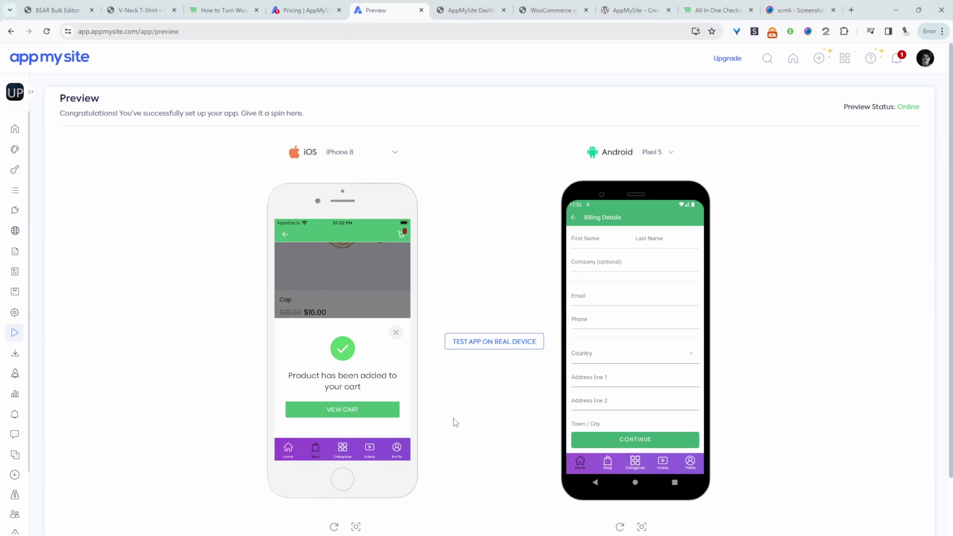
left_click(354, 419)
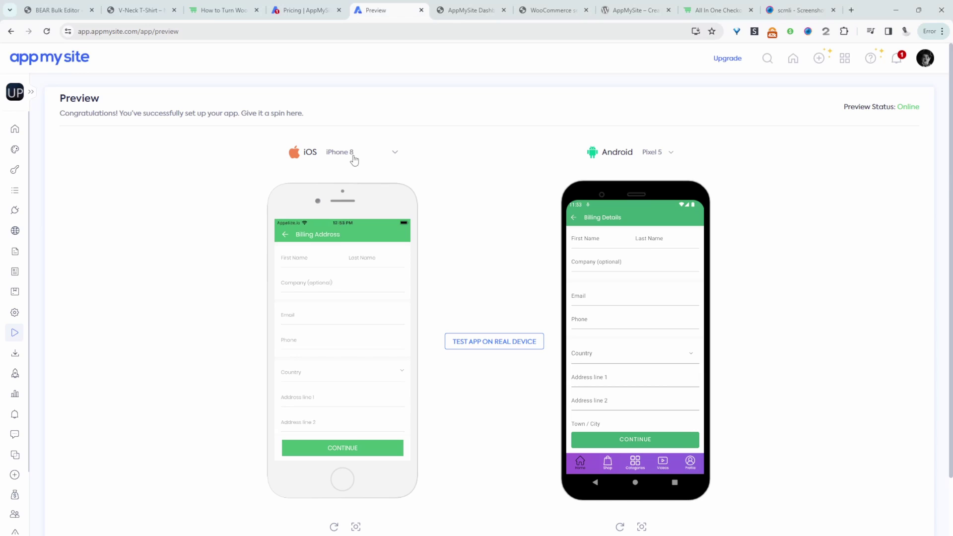
- In the WooCommerce-to-app article, highlight the plugin and app-builder methods, then 'AppMySite' in heading 1.1
left_click(224, 10)
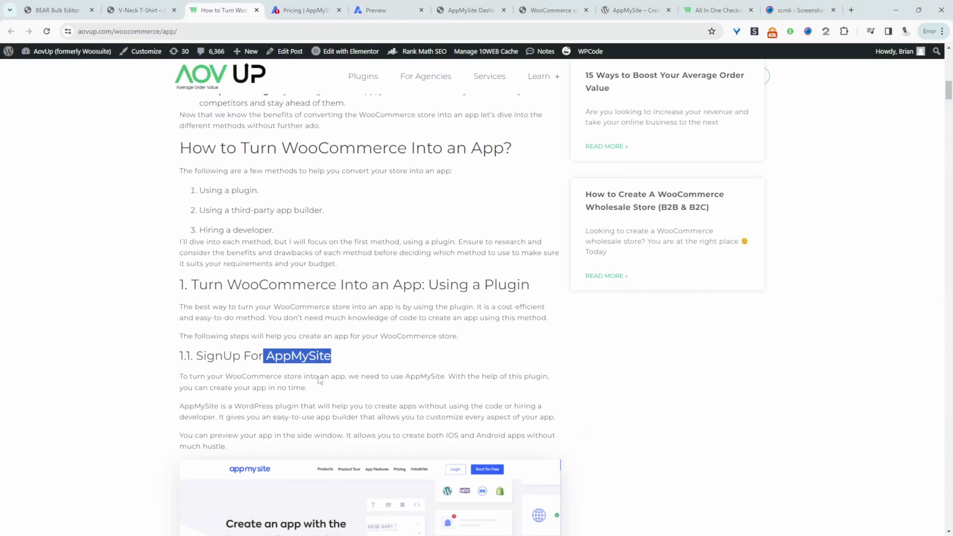
scroll(511, 350, "up", 10)
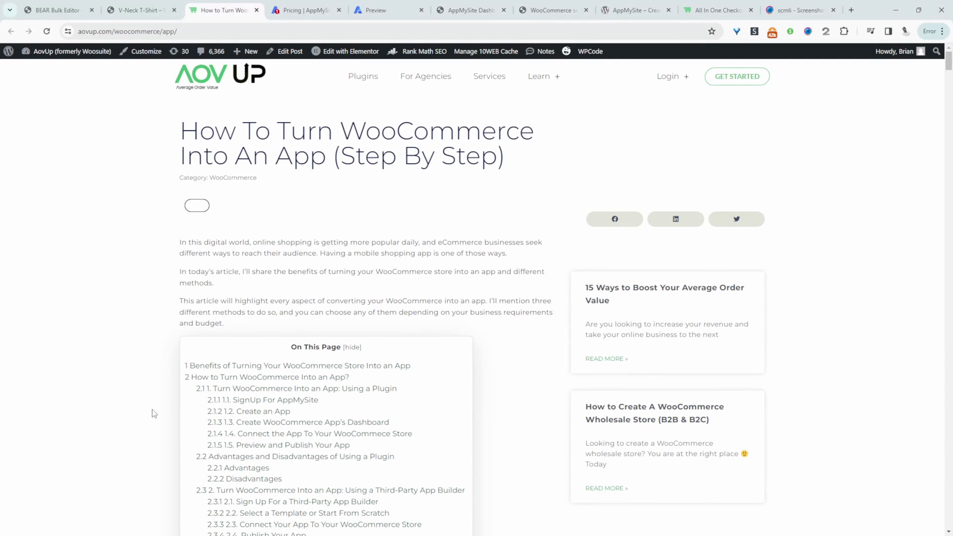
scroll(296, 355, "down", 15)
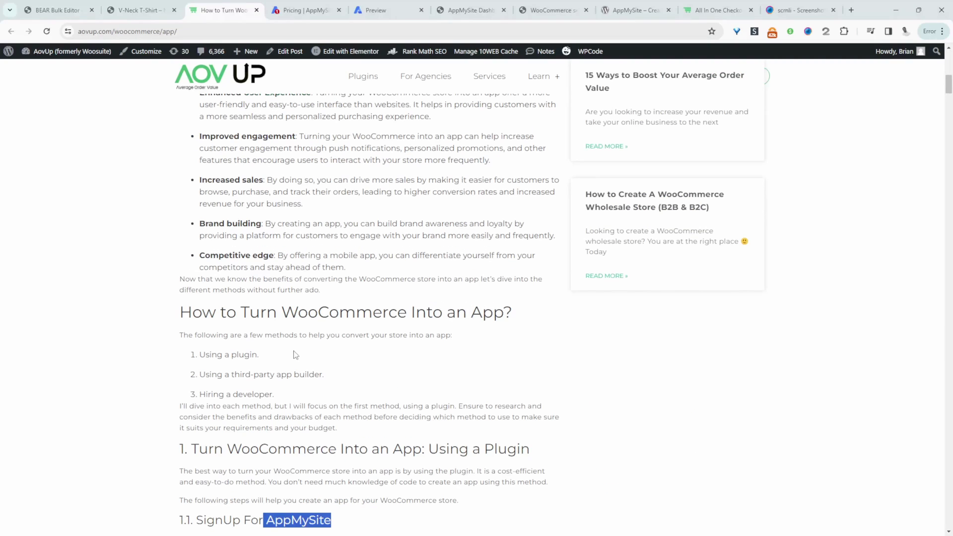
left_click_drag(268, 359, 212, 356)
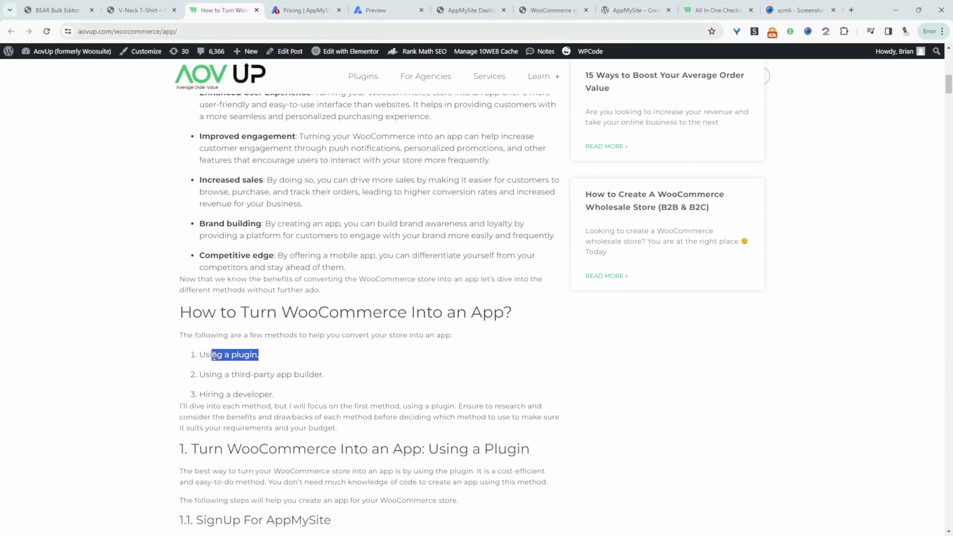
left_click_drag(326, 375, 234, 375)
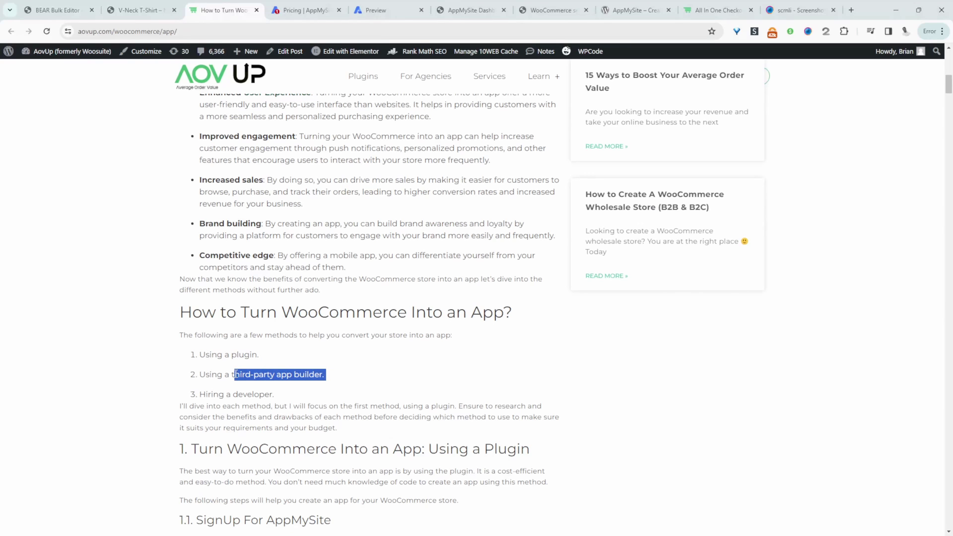
left_click(272, 394)
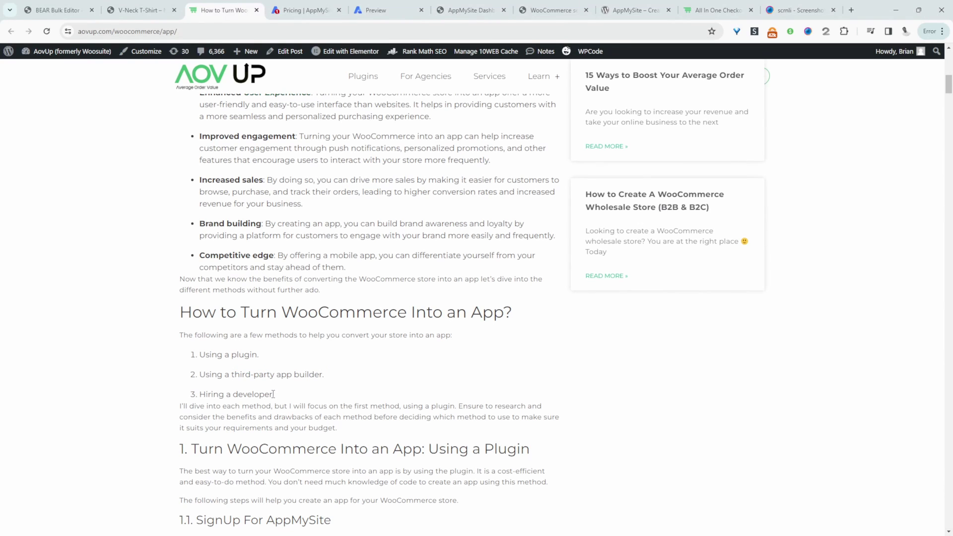
scroll(271, 394, "down", 2)
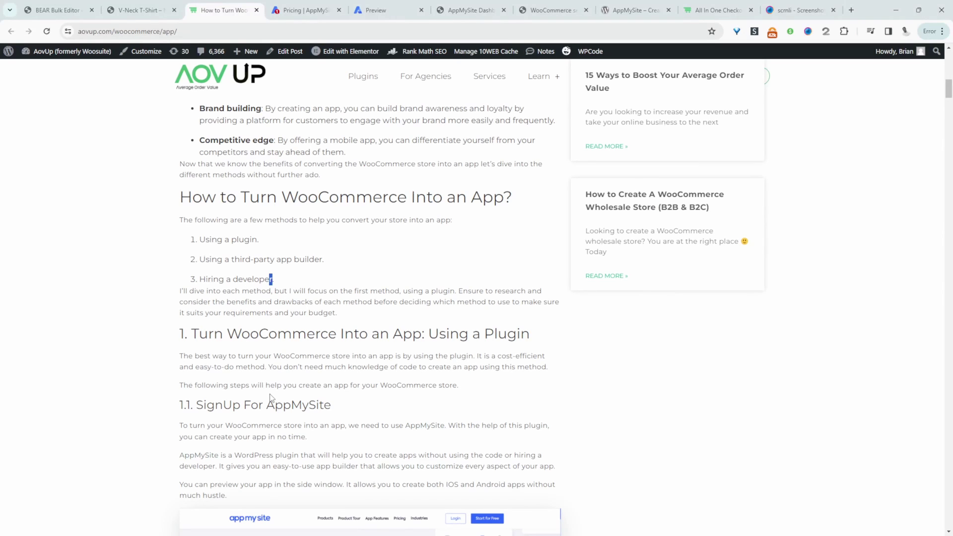
left_click_drag(331, 263, 265, 259)
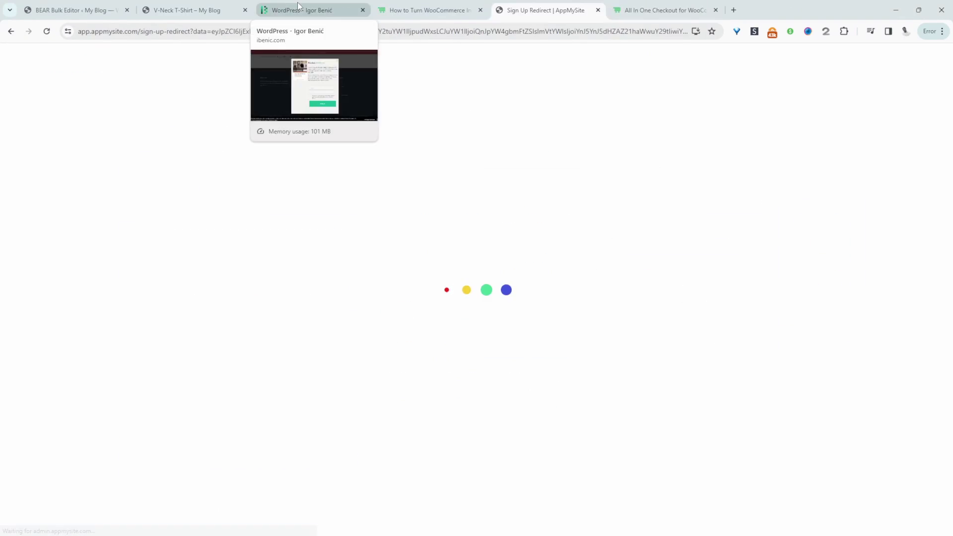
- Create a WooCommerce app named 'AovUp Store' with the godemoshop.com store address as its website
middle_click(297, 2)
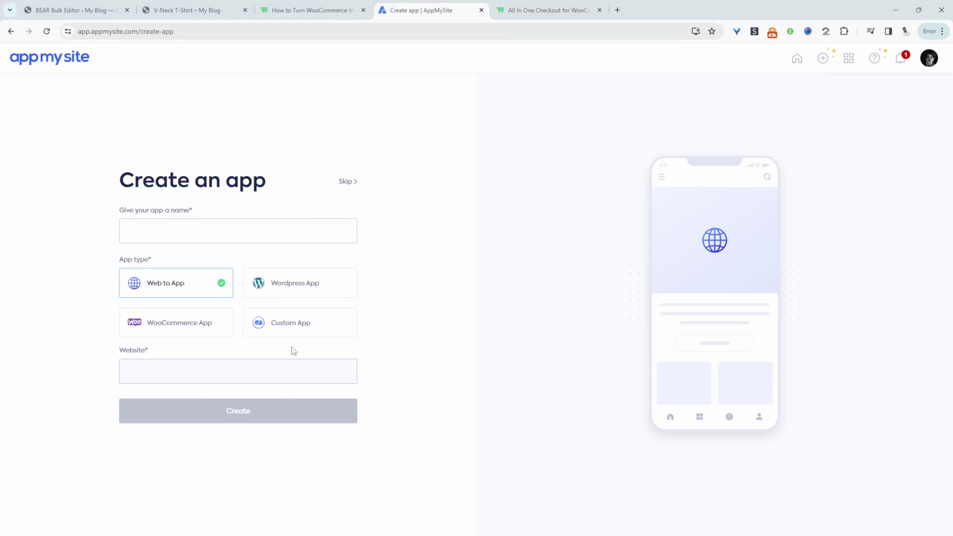
left_click(182, 329)
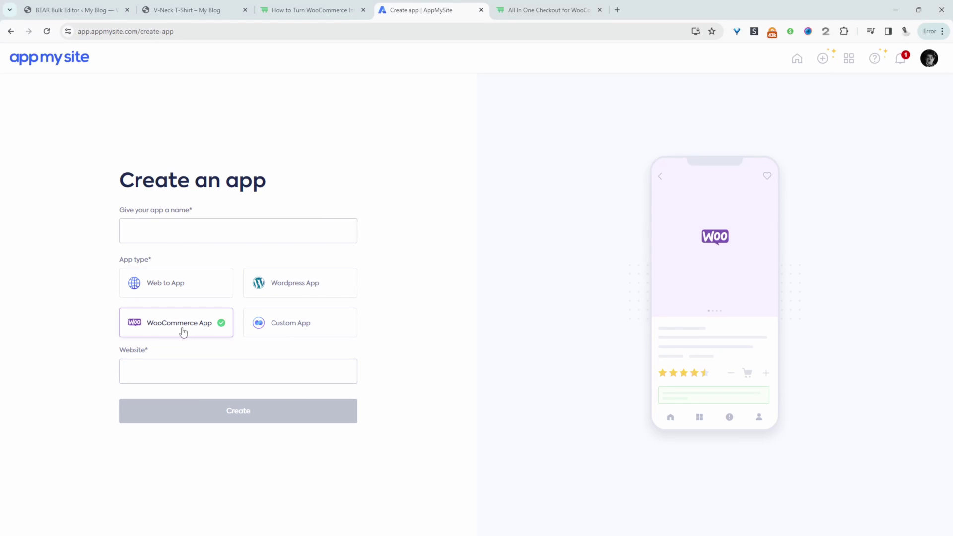
left_click(190, 236)
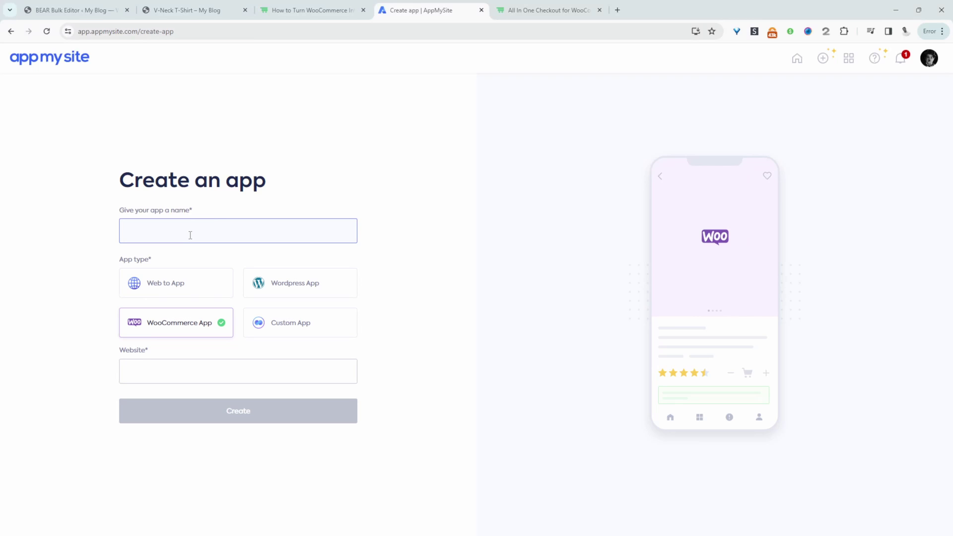
type("AovUp Store")
left_click(205, 370)
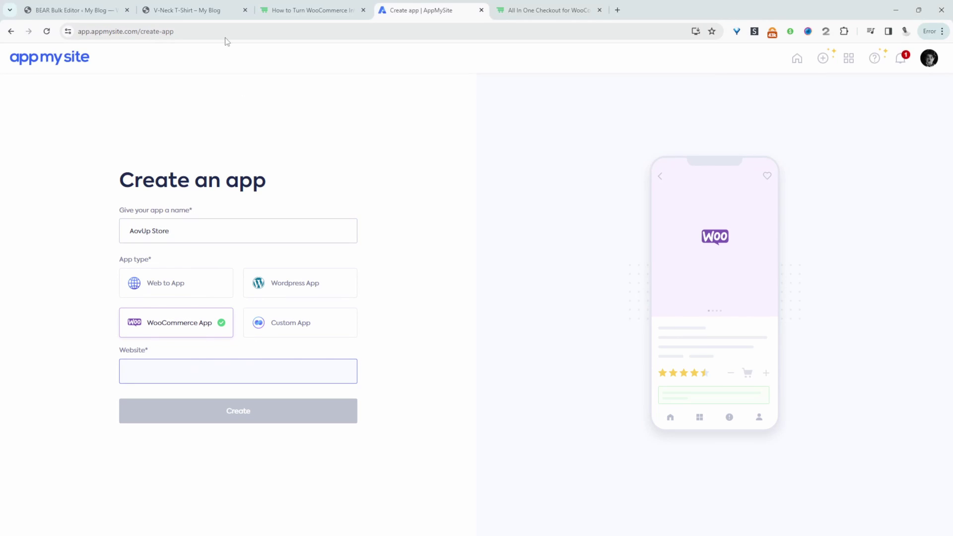
left_click(181, 10)
left_click(420, 10)
type("godemoshop.com/")
left_click(238, 411)
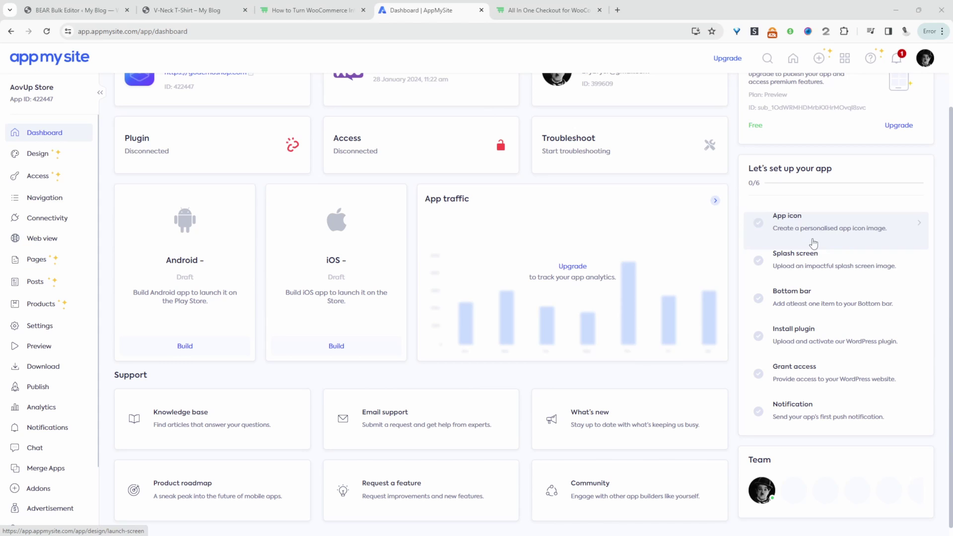
- Open the app icon step and start designing a new icon
left_click(800, 230)
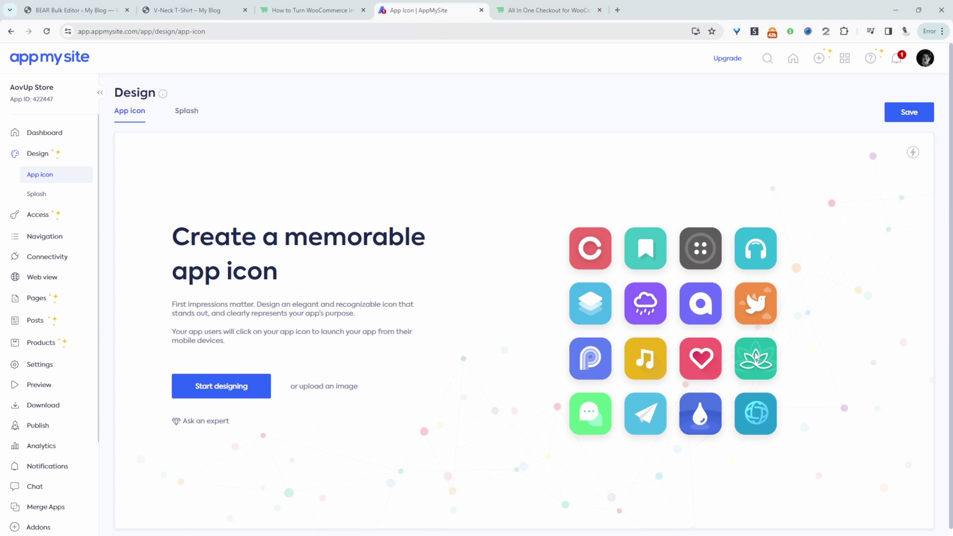
left_click(221, 388)
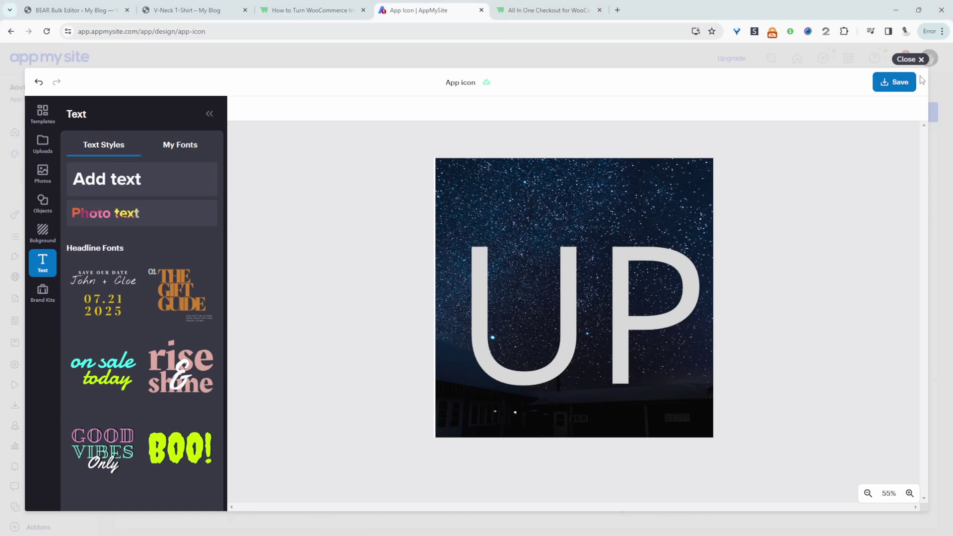
- Save the app icon, then place a 'shopping' stock photo stretched across the splash canvas
left_click(897, 85)
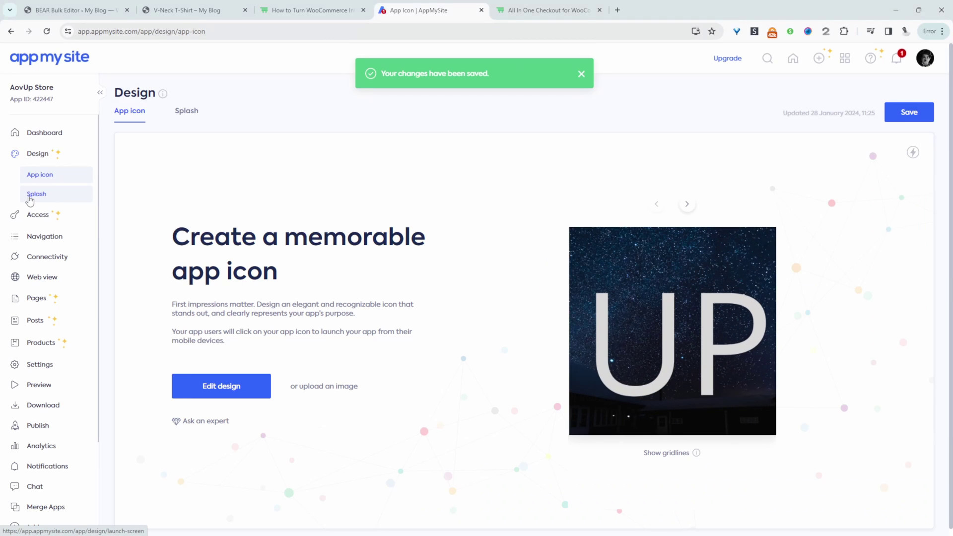
left_click(31, 195)
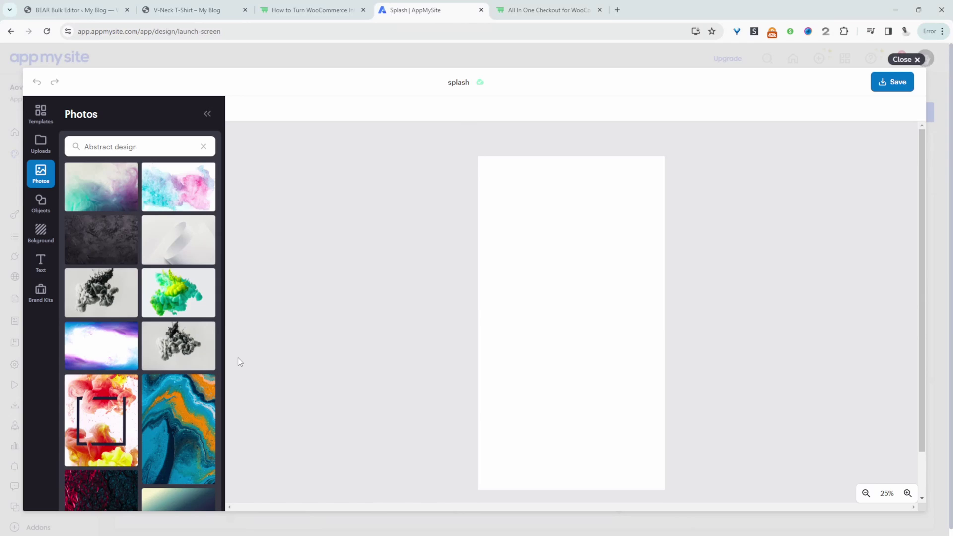
triple_click(139, 147)
type("shopping")
key("Return")
left_click(101, 245)
left_click_drag(641, 399, 664, 489)
- Apply the Equestrian Apparel template, change its heading to AOVUP.COM, and save the splash
left_click(43, 120)
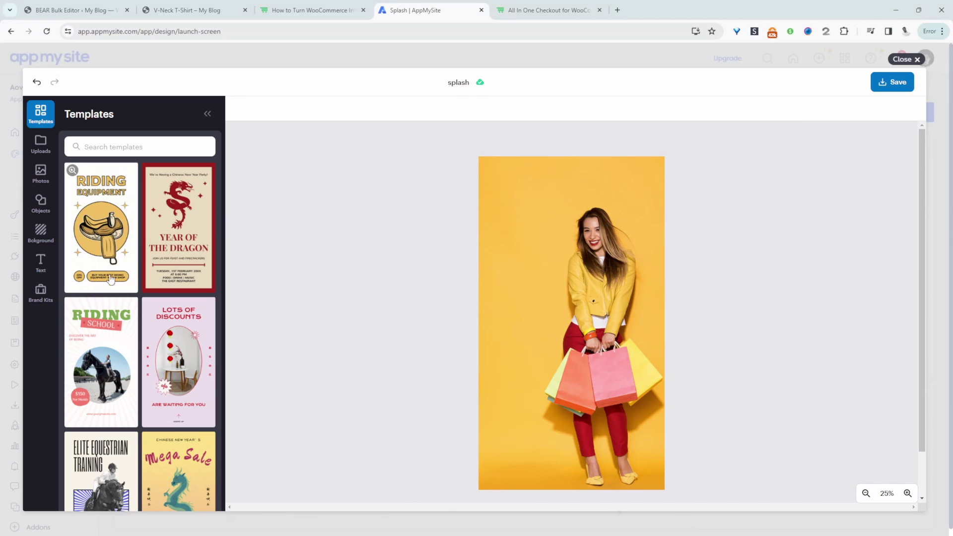
scroll(128, 274, "down", 5)
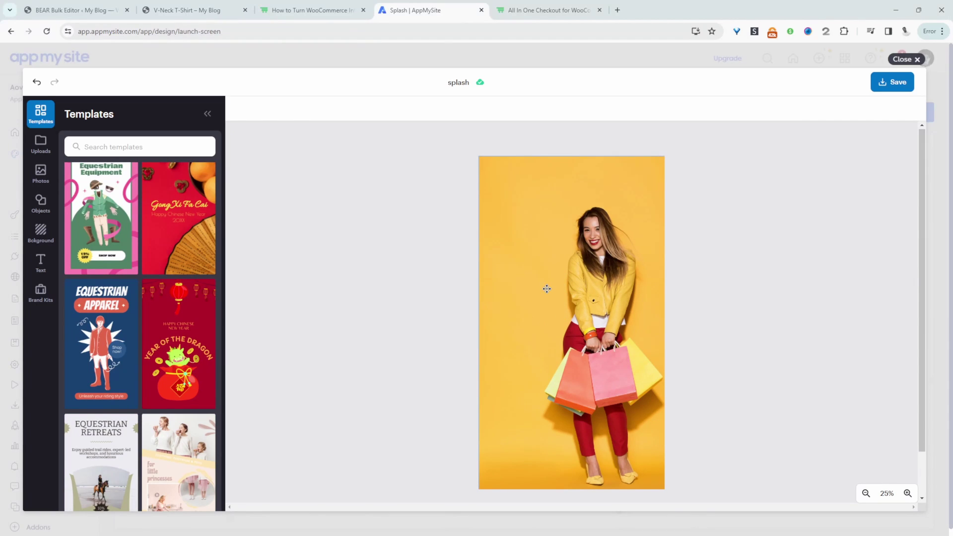
left_click(113, 355)
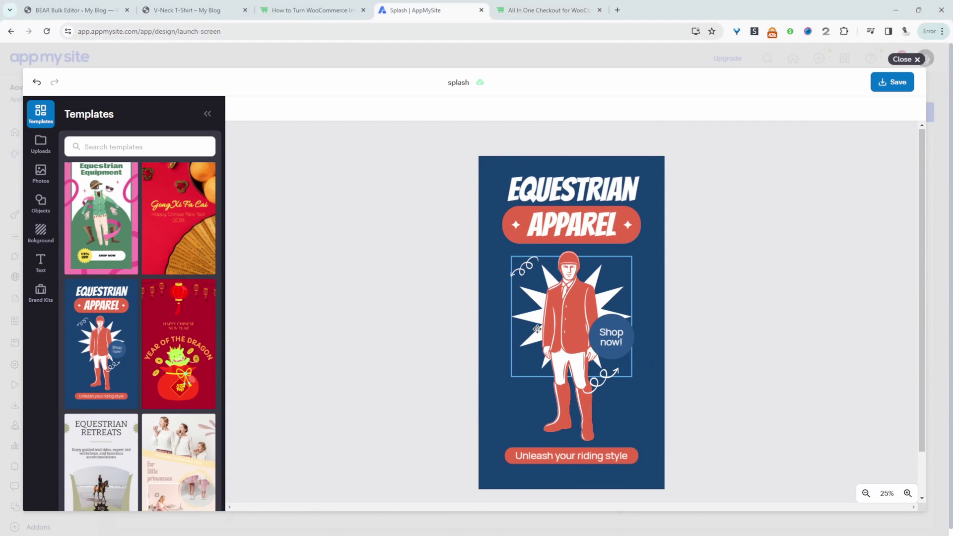
double_click(573, 189)
type("AOVUP.COM")
left_click(805, 312)
left_click(891, 83)
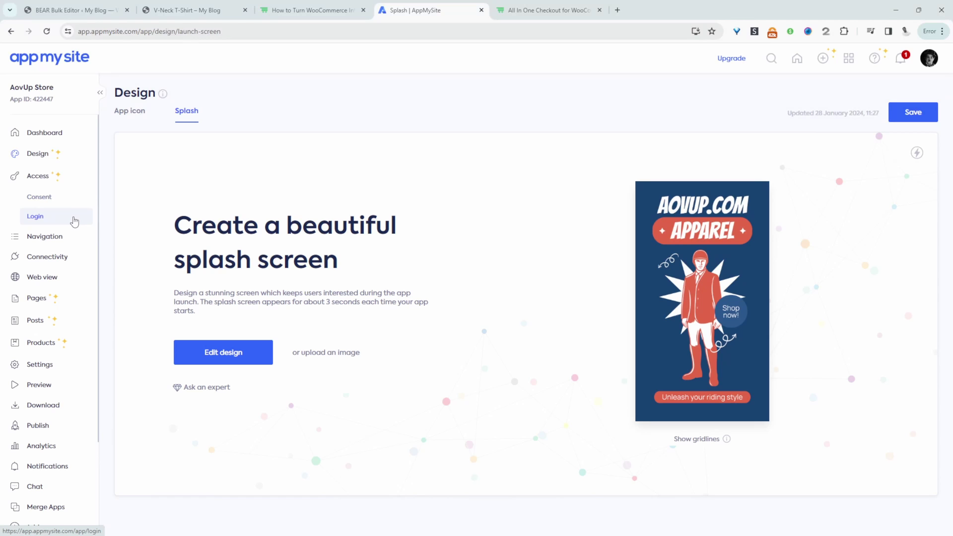
- Set a photo as the login screen background
left_click(62, 204)
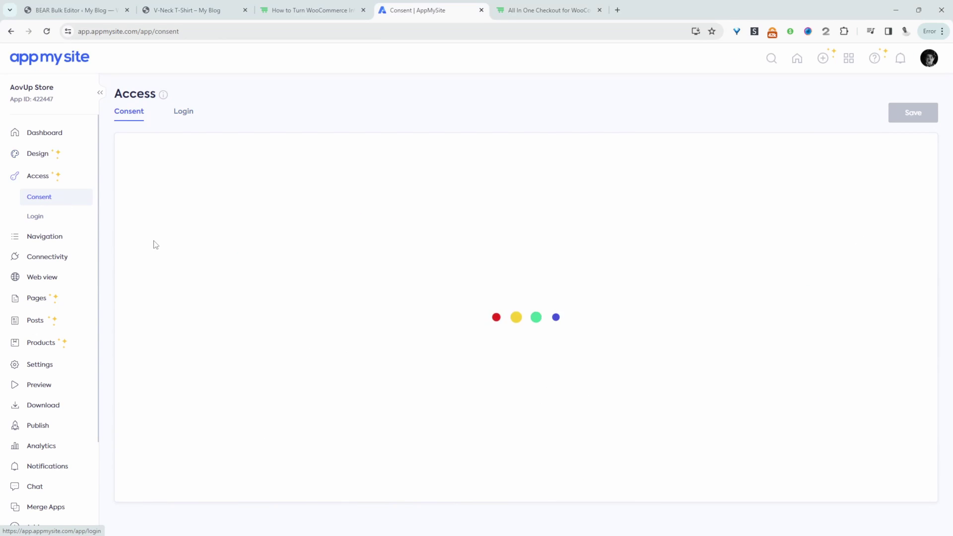
left_click(184, 121)
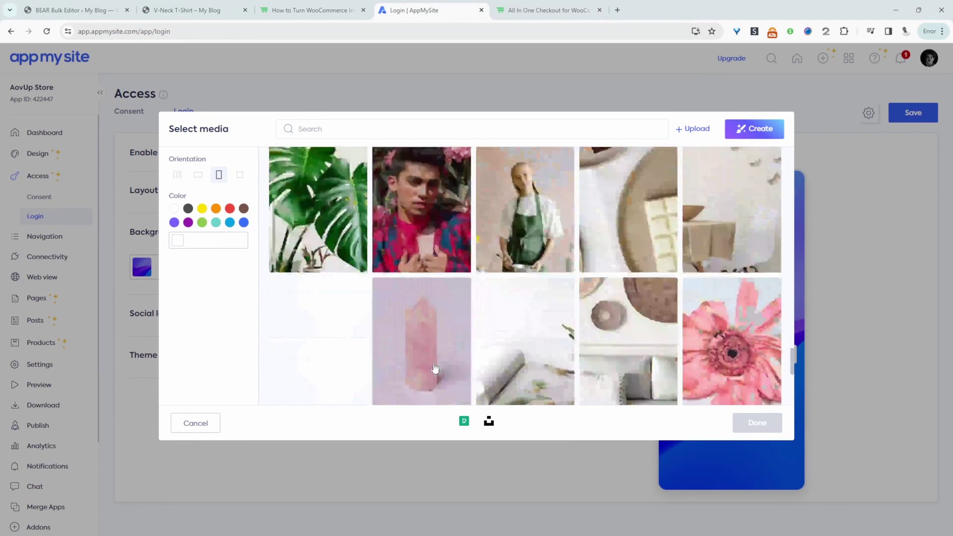
scroll(434, 377, "down", 4)
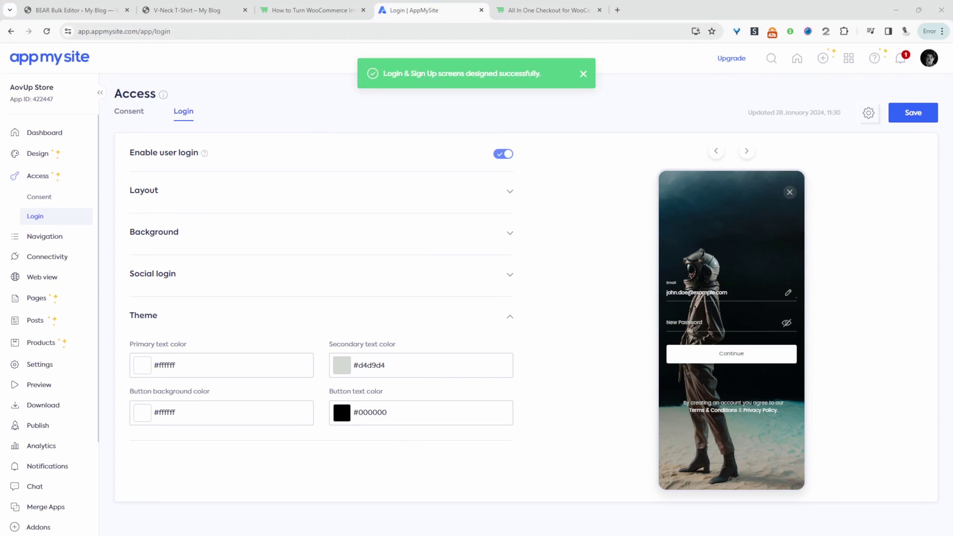
left_click(76, 238)
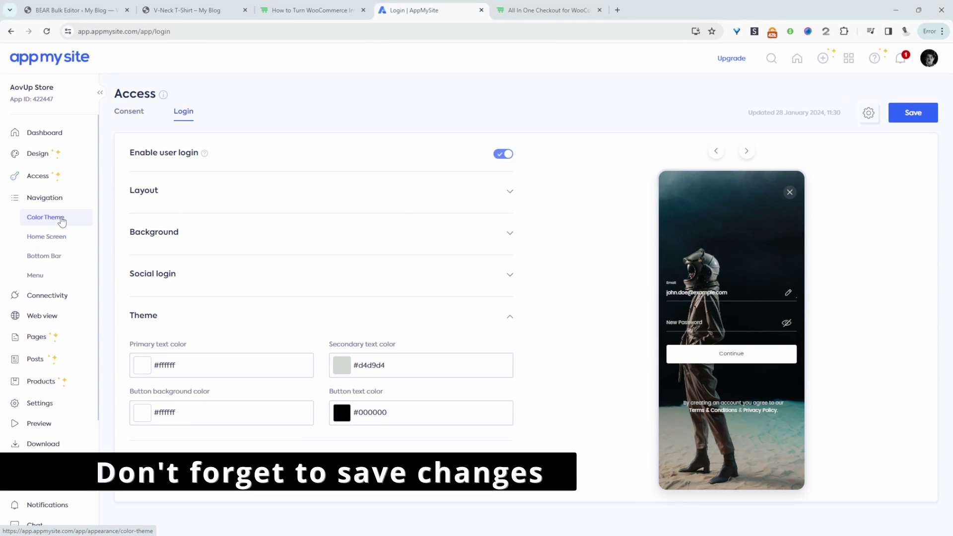
- Set the colour theme's button colour to dark green #194429
left_click(62, 222)
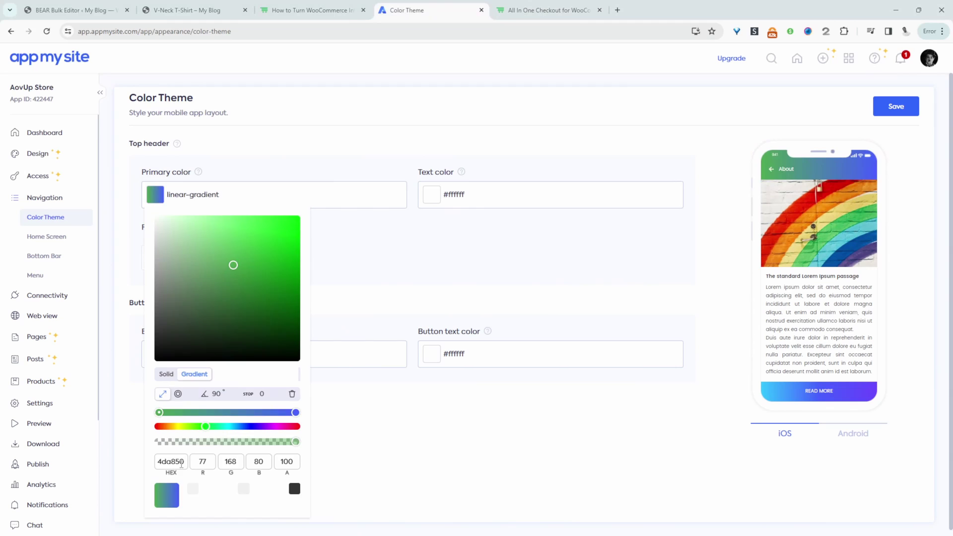
left_click(153, 362)
left_click(251, 177)
left_click(66, 247)
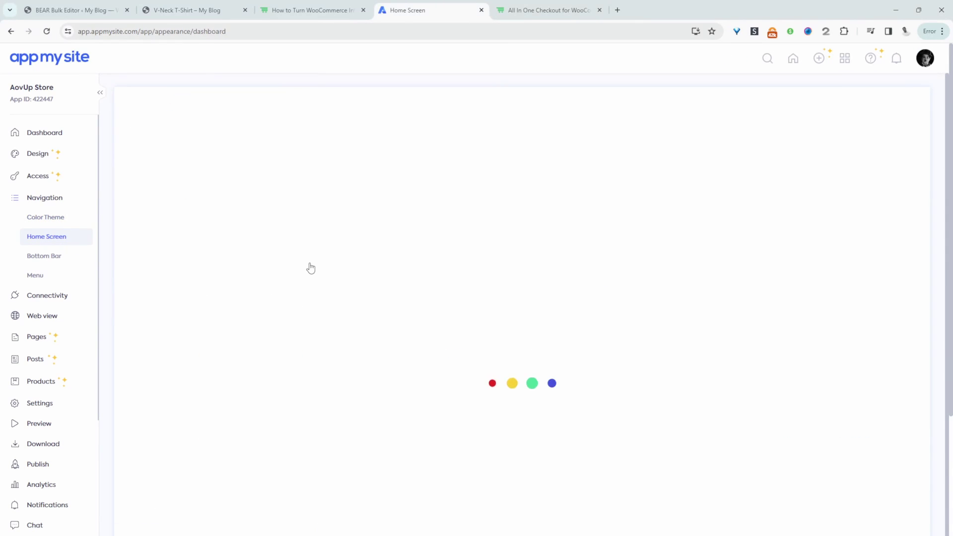
- Turn on the Home Header and enable product search in it
left_click(675, 156)
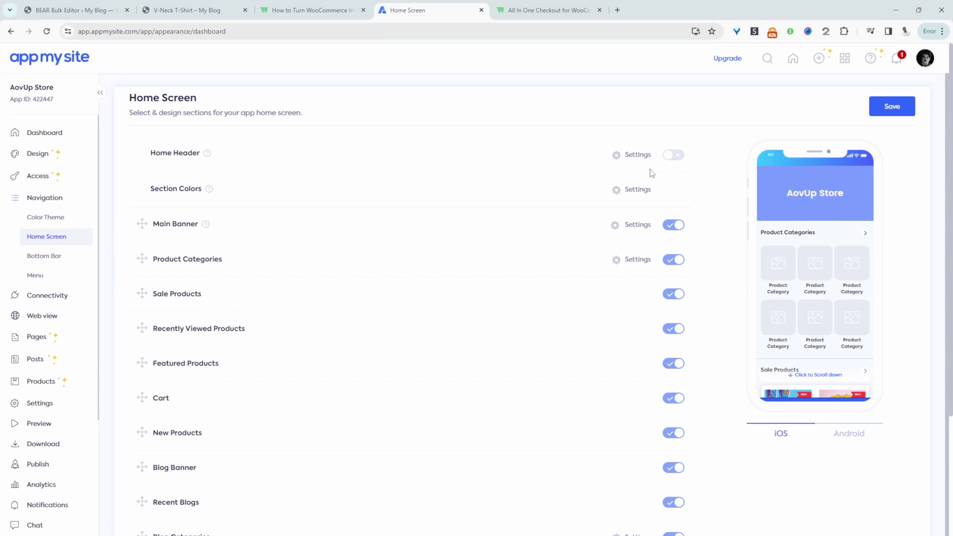
left_click(667, 162)
left_click(668, 164)
left_click(669, 163)
left_click(669, 160)
left_click(670, 160)
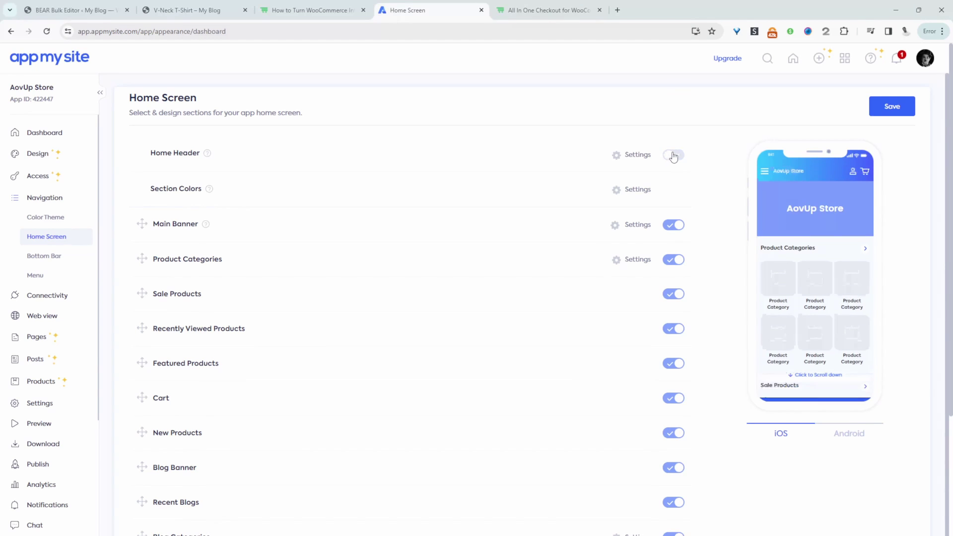
left_click(630, 158)
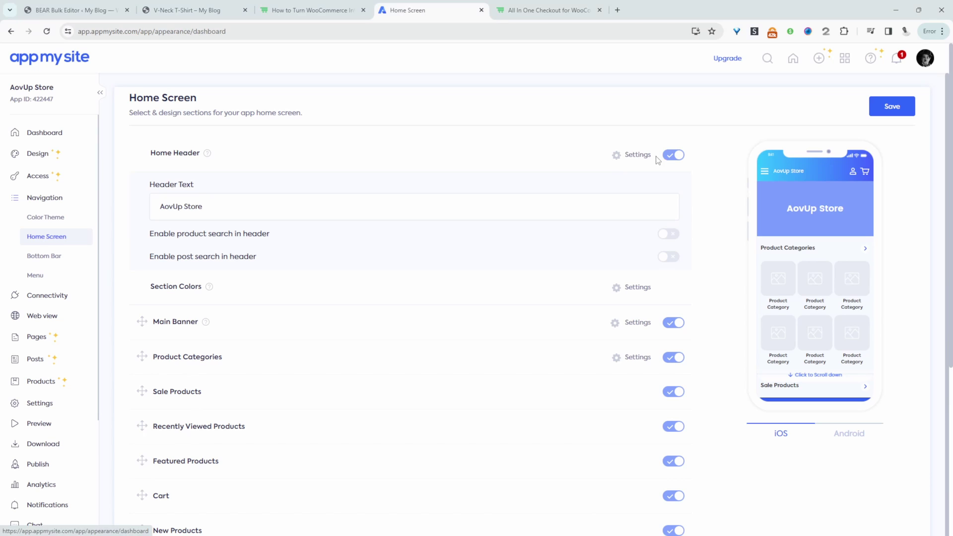
left_click(668, 234)
scroll(550, 360, "down", 1)
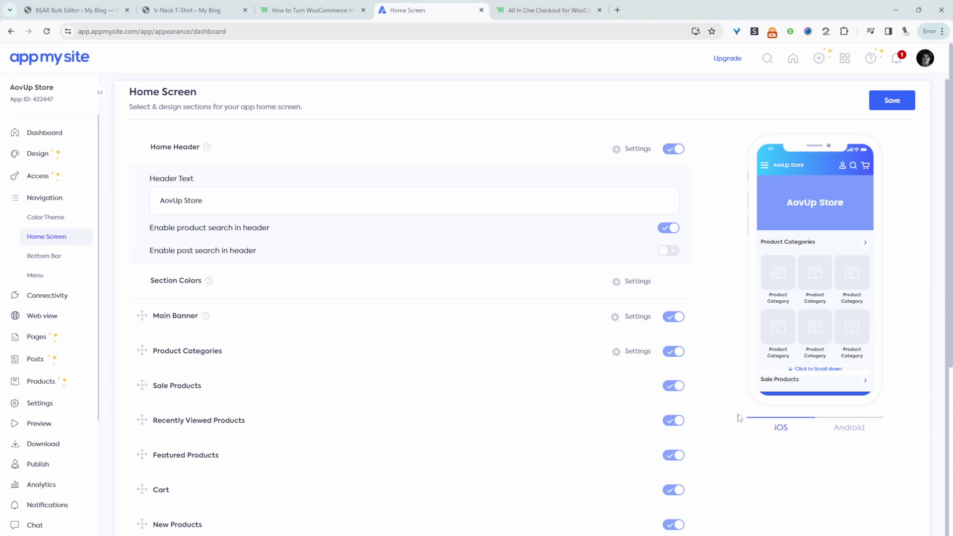
scroll(700, 427, "down", 4)
scroll(700, 428, "up", 4)
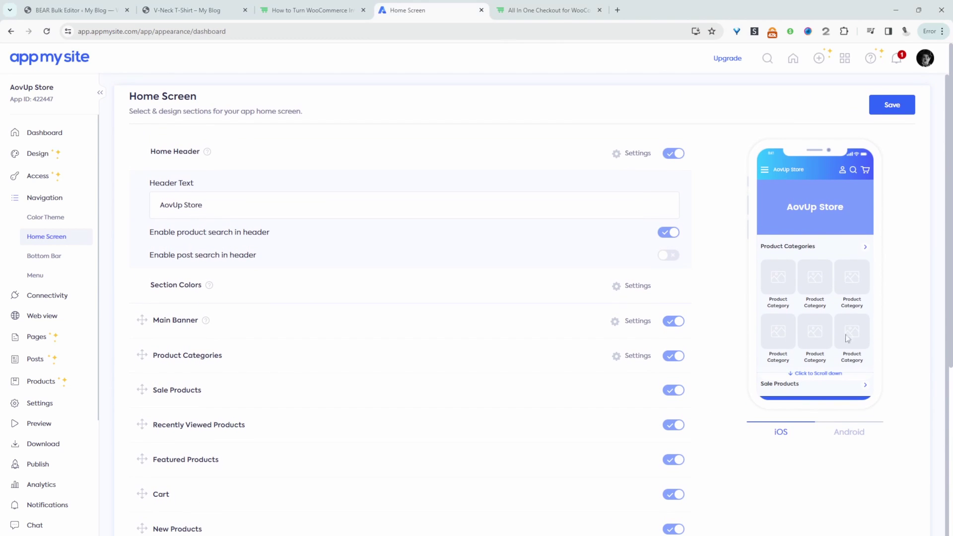
- Compare the home screen preview on Android and iOS
left_click(850, 432)
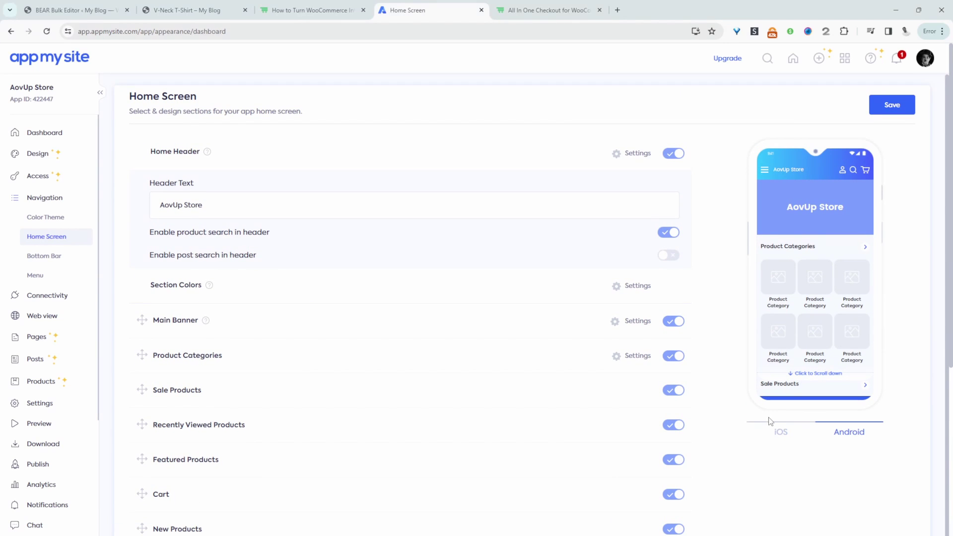
left_click(782, 444)
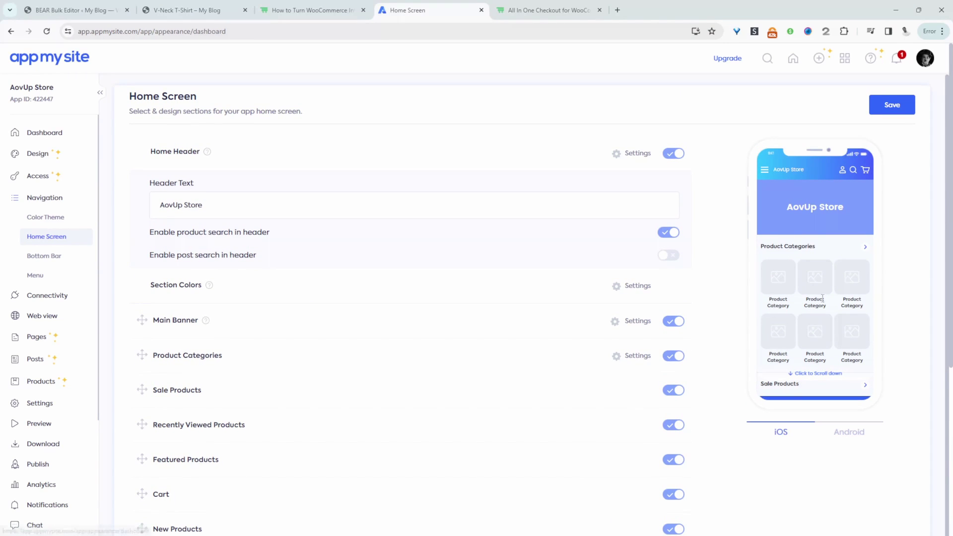
left_click(857, 439)
left_click(785, 436)
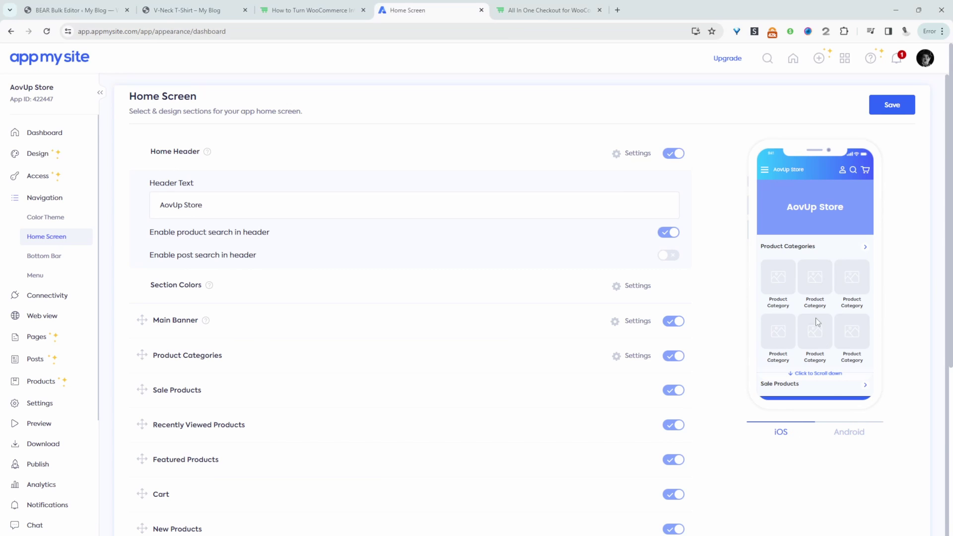
- Set a main banner image, hide Product Categories, and save the home screen
left_click(635, 320)
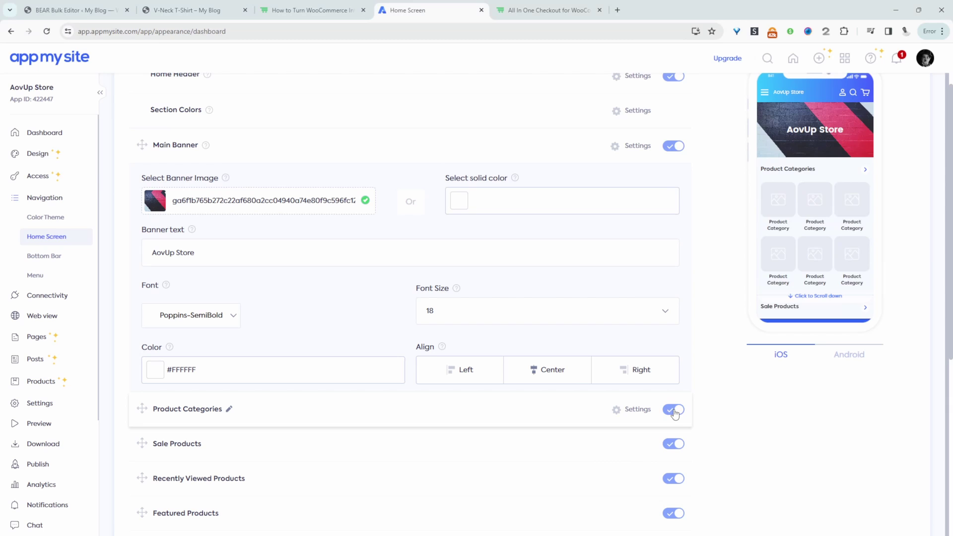
left_click(675, 414)
scroll(476, 296, "down", 3)
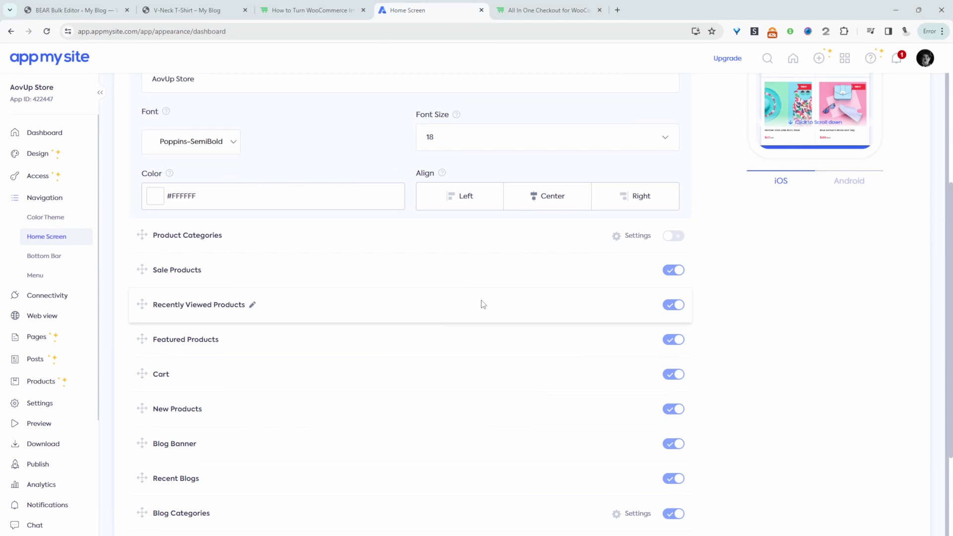
scroll(498, 436, "down", 3)
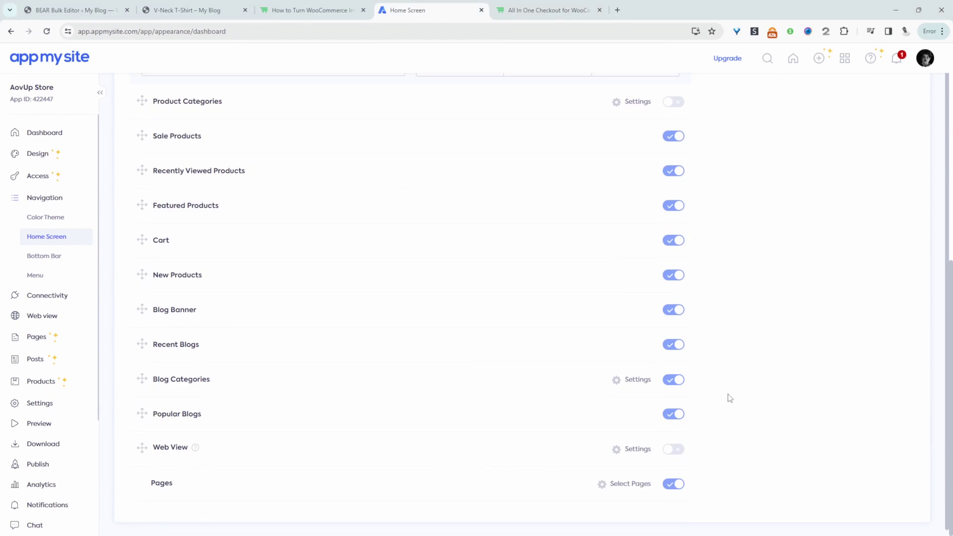
scroll(695, 397, "up", 7)
left_click(893, 108)
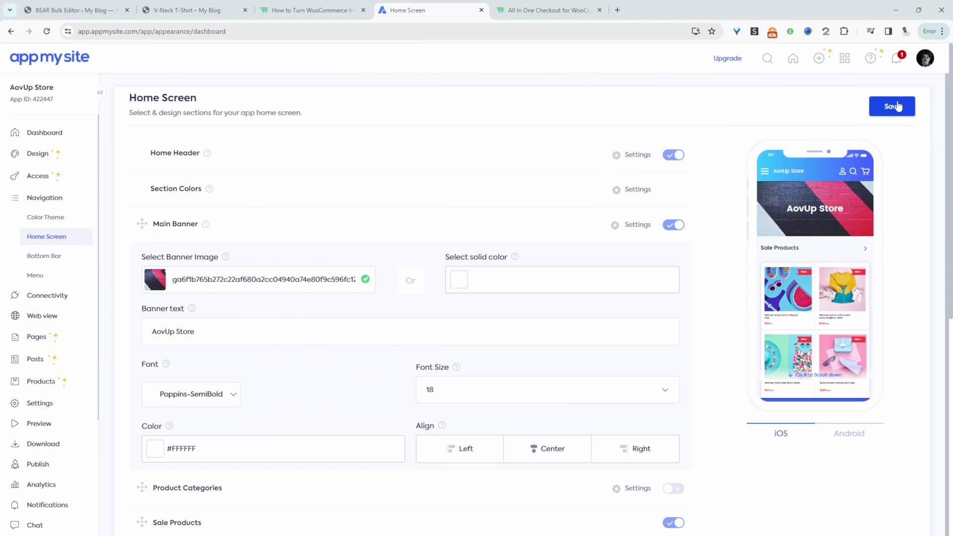
left_click(45, 257)
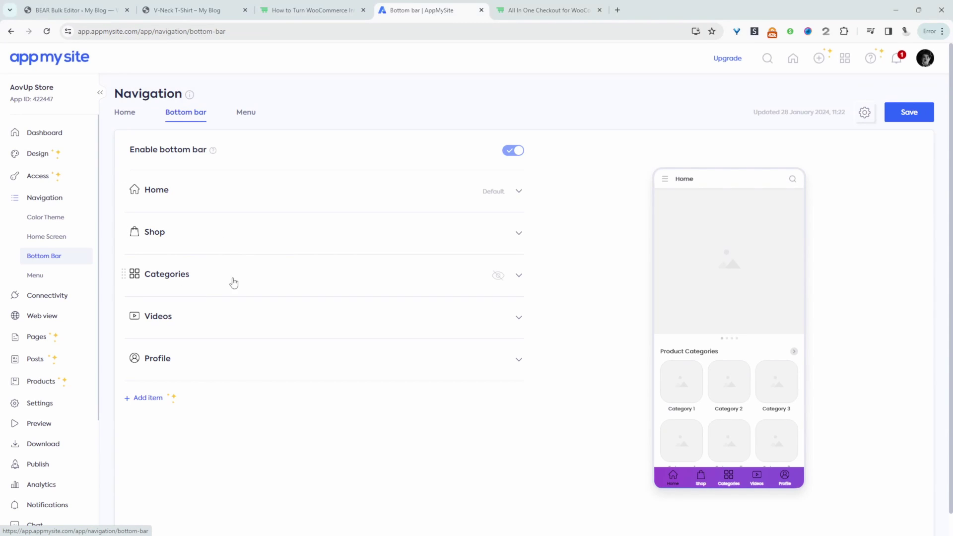
- Inspect the Videos, Shop and Profile bottom-bar items, ending on Profile with the AccountMenu.png icon
left_click(478, 319)
scroll(460, 334, "down", 2)
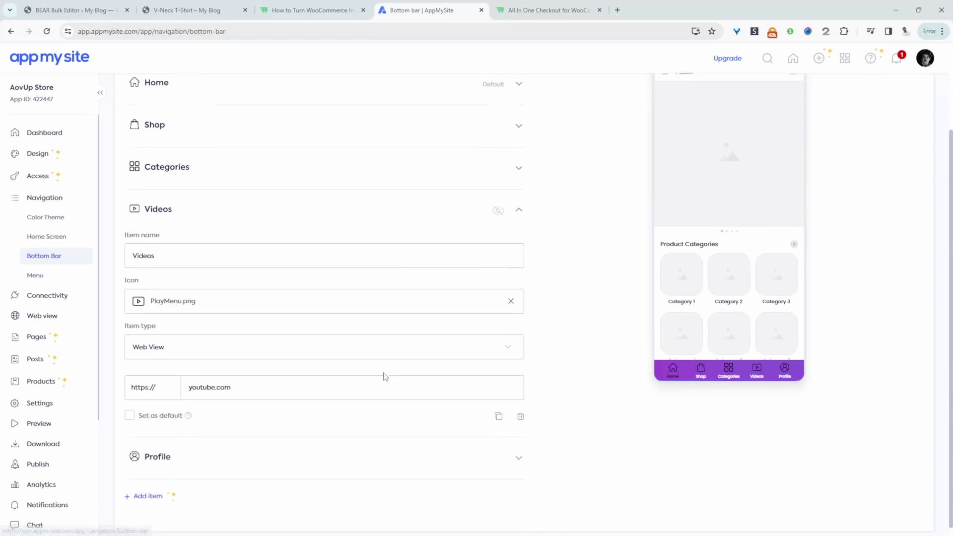
left_click_drag(385, 377, 163, 382)
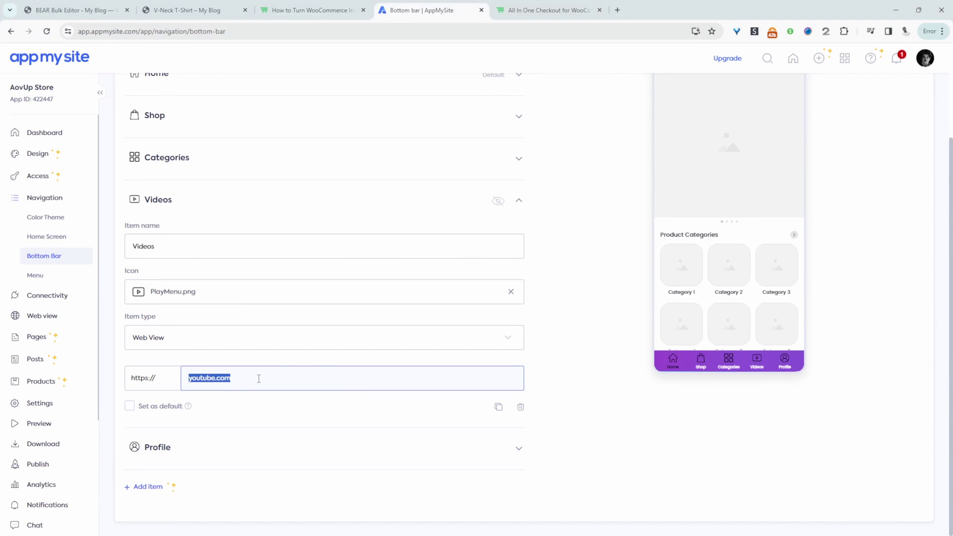
left_click(215, 205)
left_click(237, 450)
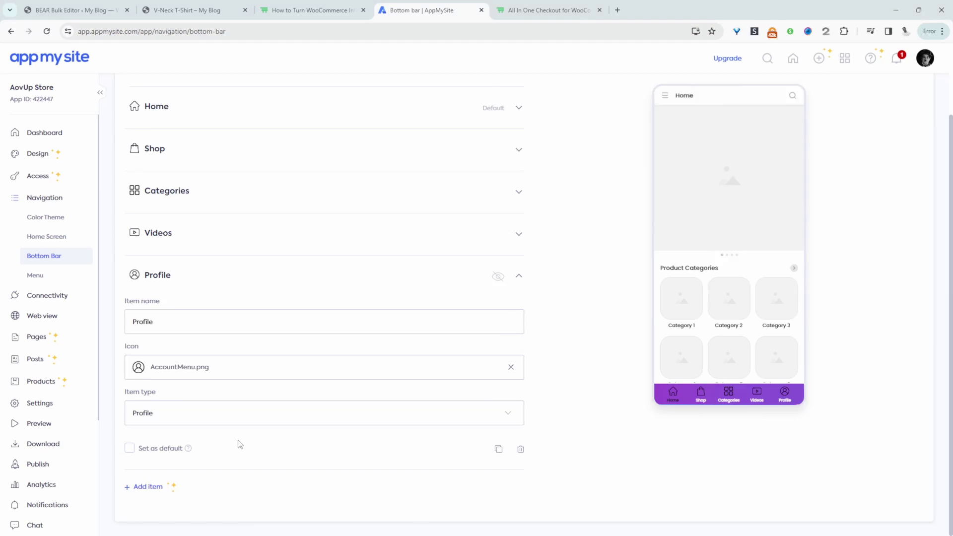
scroll(714, 241, "up", 2)
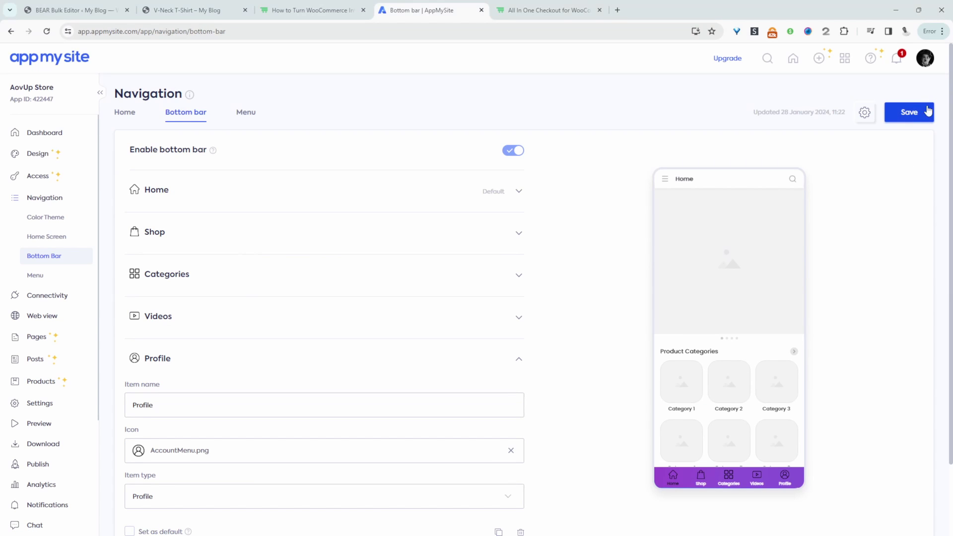
- From Menu, expand Connectivity and open the Install Plugin step
left_click(84, 274)
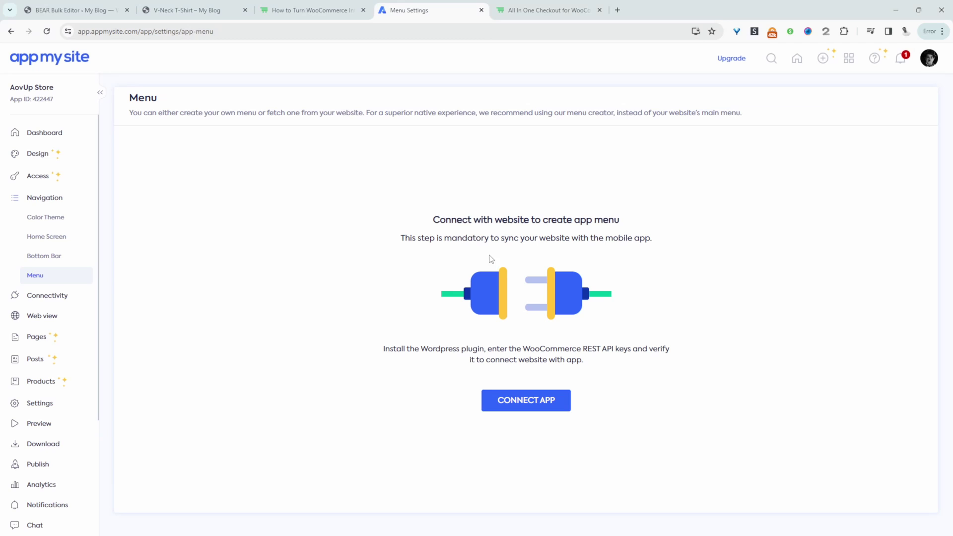
left_click(47, 295)
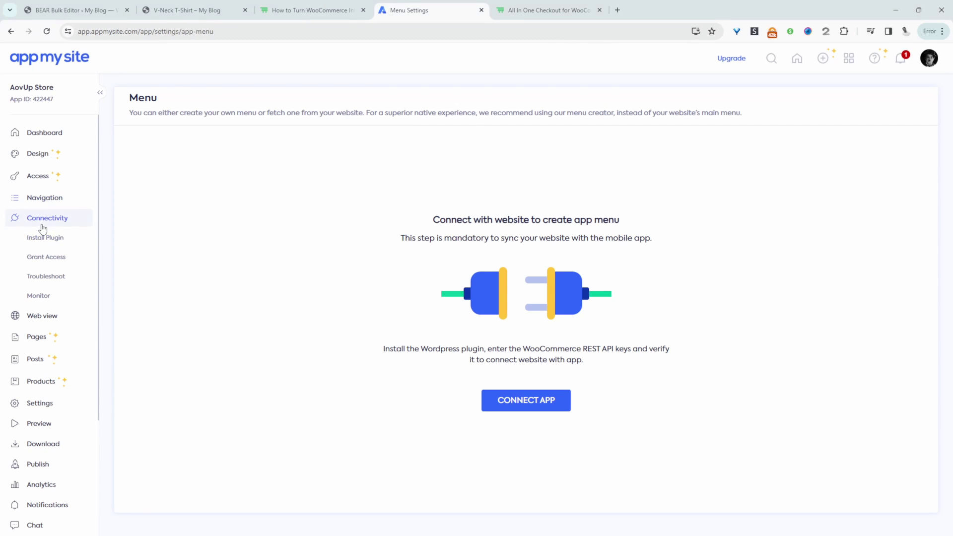
left_click(53, 244)
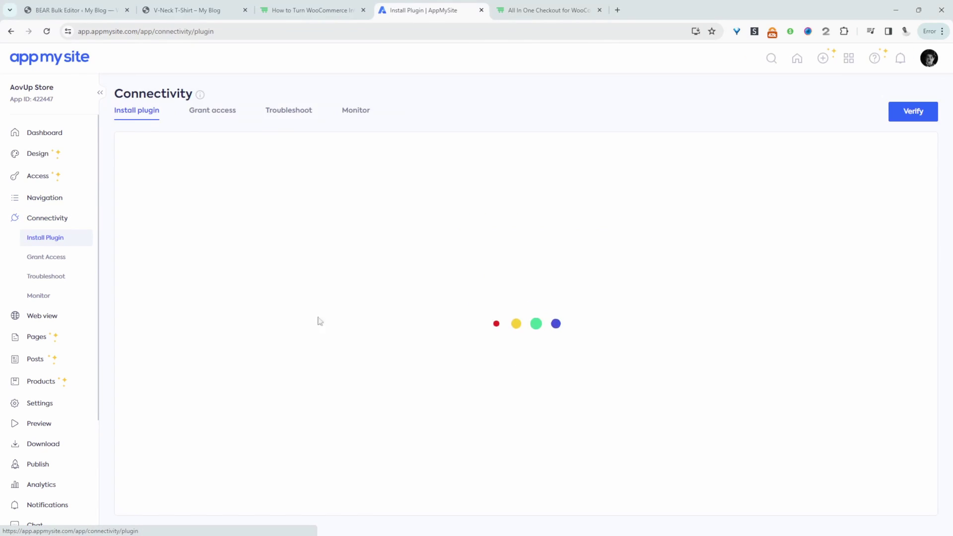
- Install the AppMySite plugin in WordPress and copy the plugin key from AppMySite
left_click(160, 336)
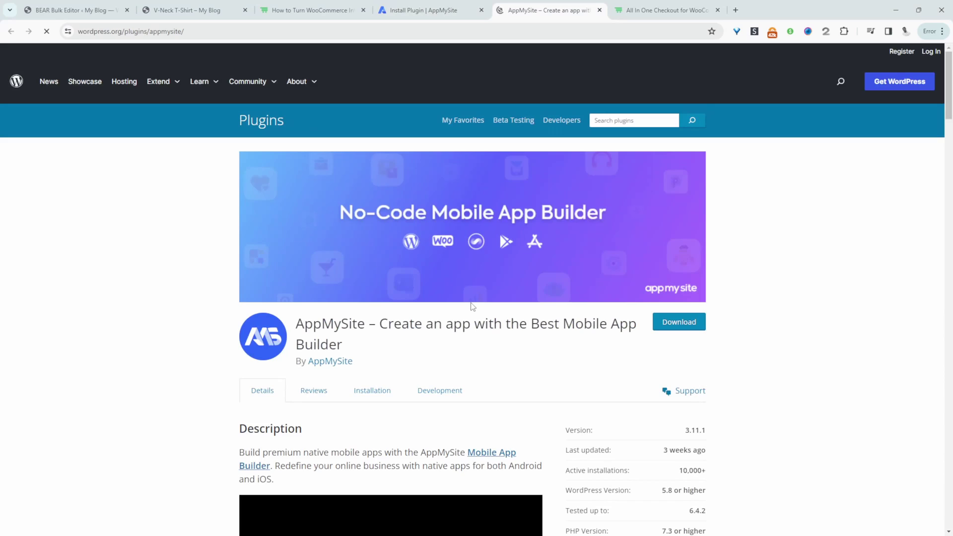
left_click(436, 10)
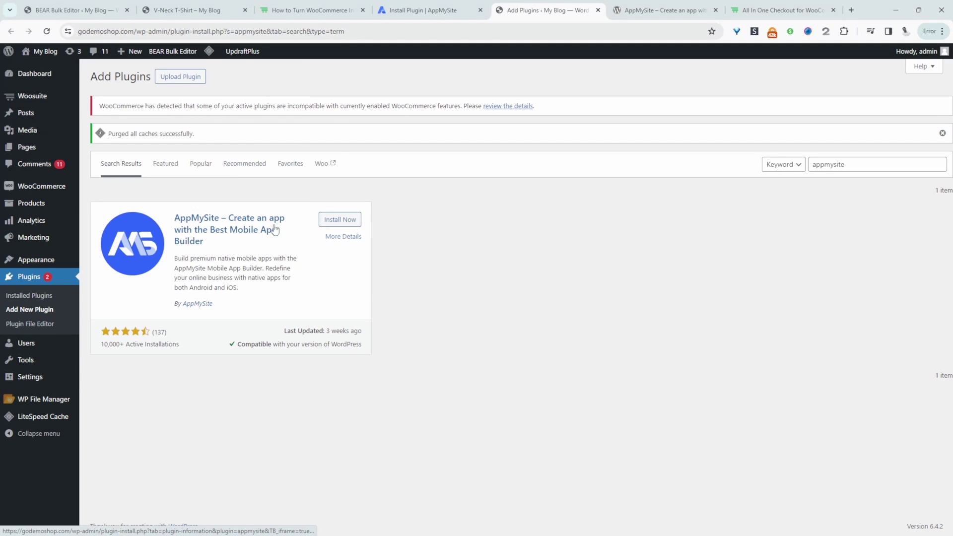
left_click(347, 229)
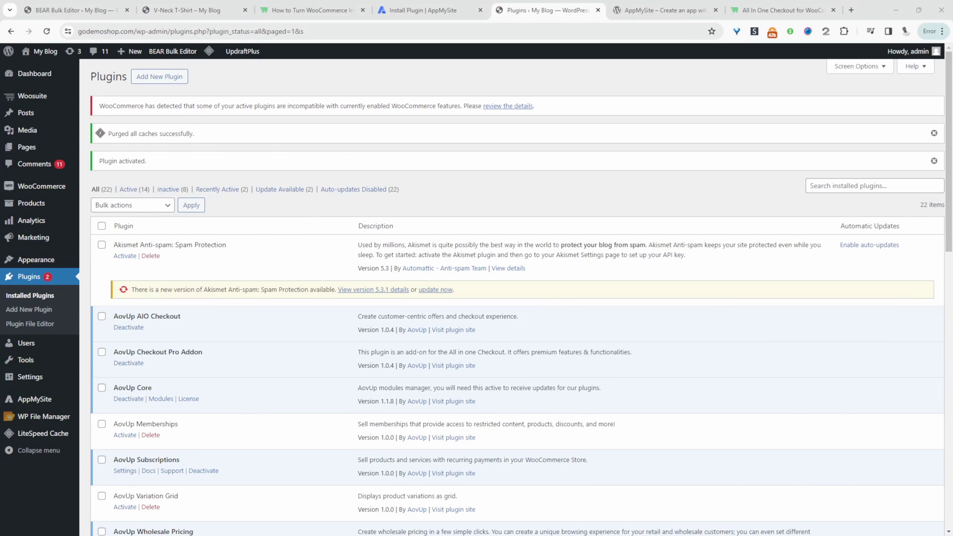
left_click(427, 10)
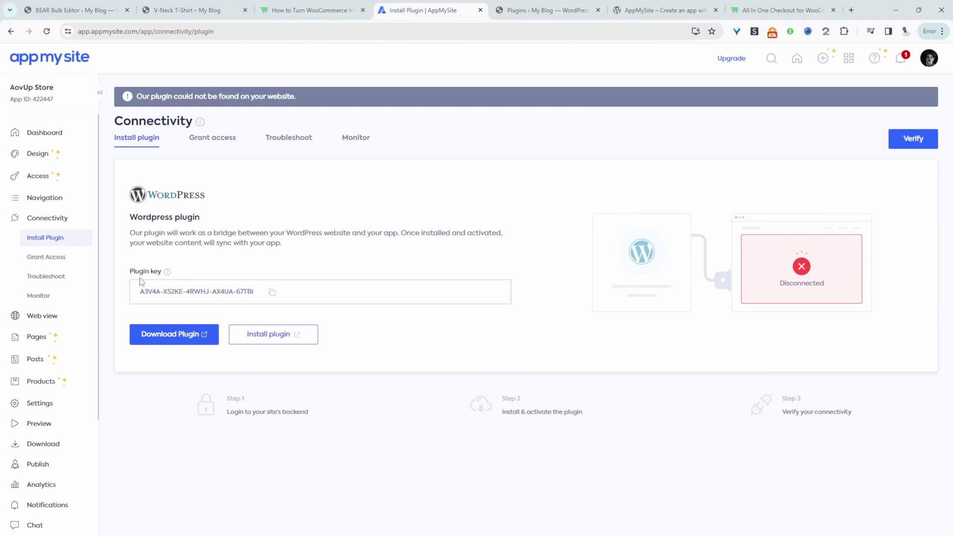
left_click(273, 292)
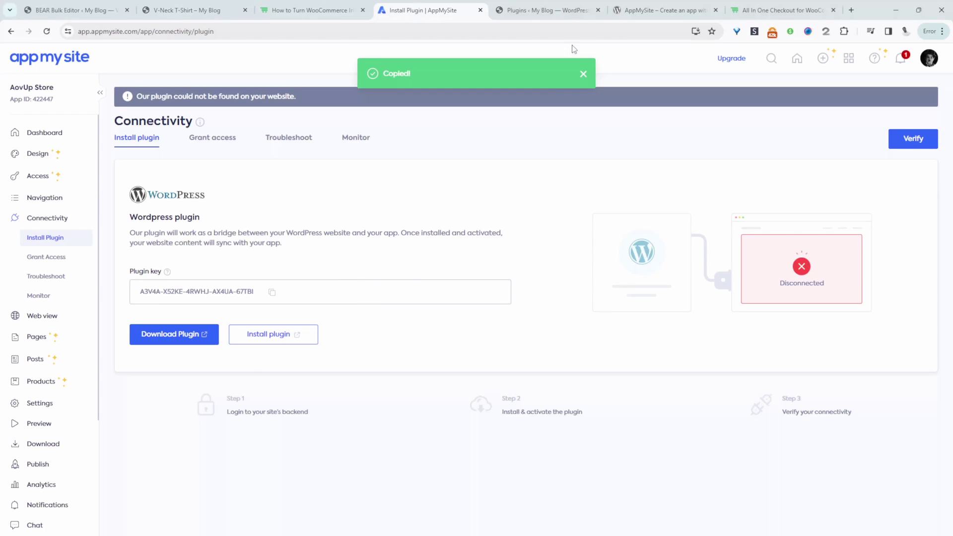
left_click(549, 2)
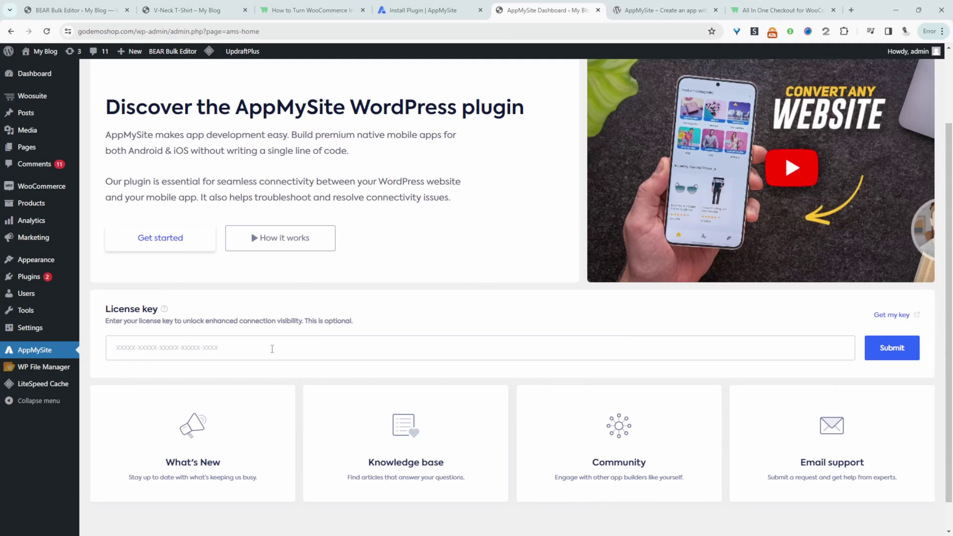
- Paste the plugin key into the AppMySite License key field in WordPress and submit it
right_click(272, 350)
left_click(315, 171)
left_click(896, 450)
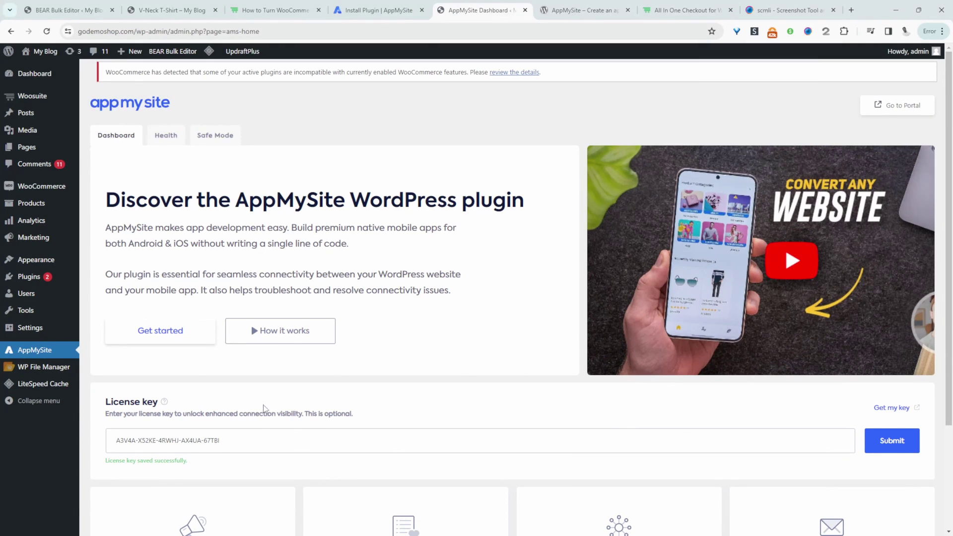
- Verify the plugin connection in AppMySite and open the WooCommerce REST API form under Grant access
left_click(377, 10)
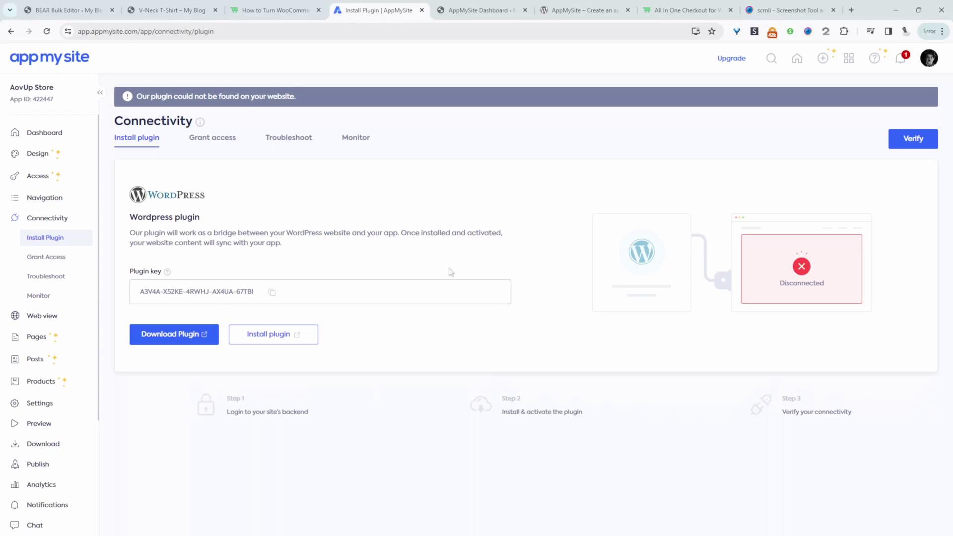
left_click(911, 141)
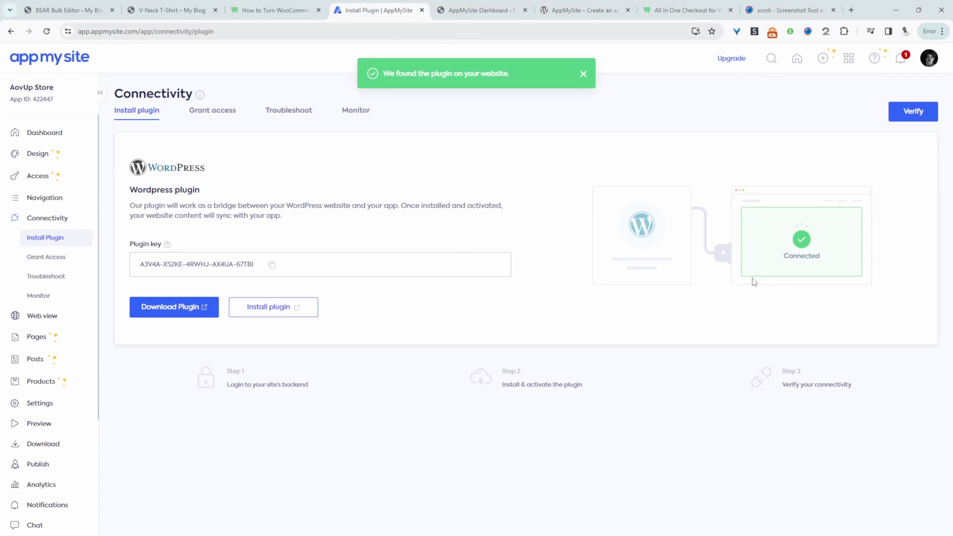
left_click(214, 117)
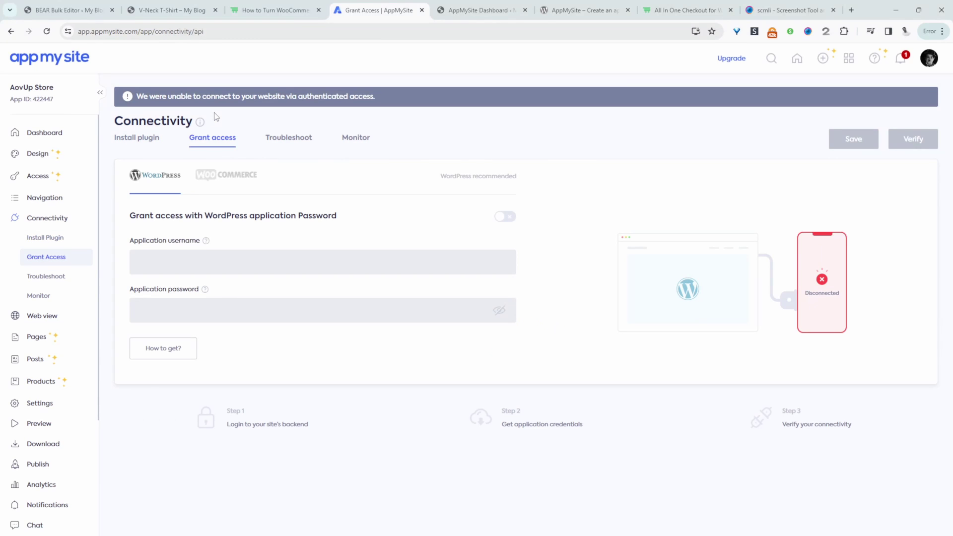
left_click(241, 187)
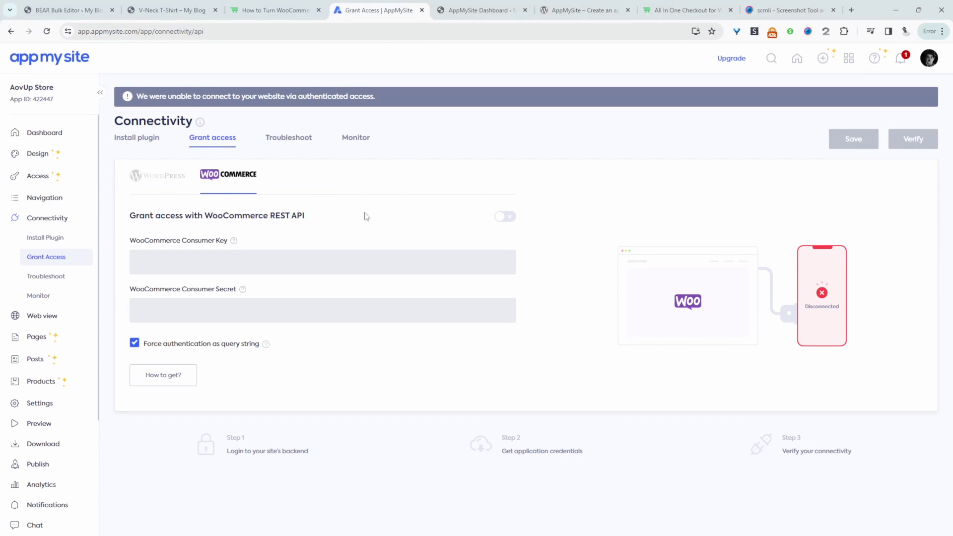
- Open WooCommerce's Advanced REST API settings in a new tab and start adding a key
left_click(470, 6)
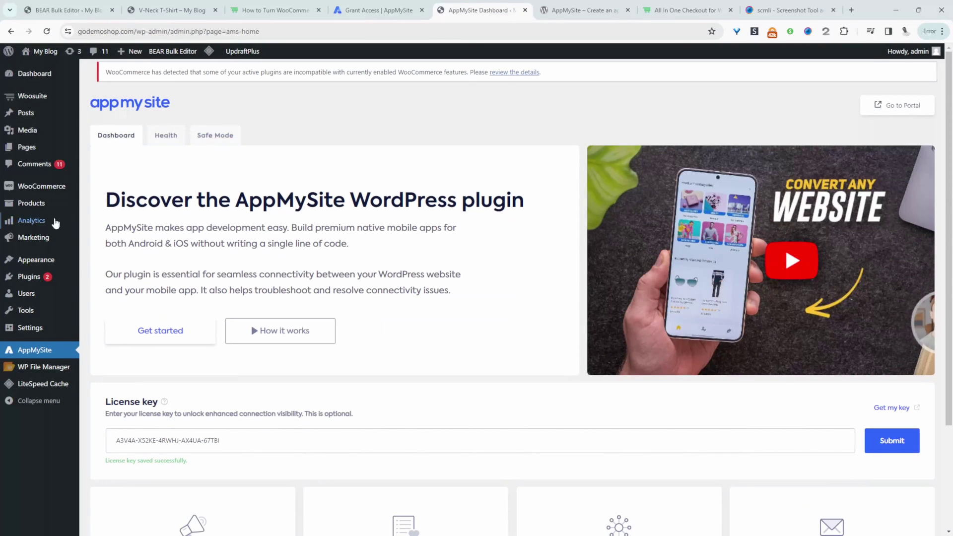
mouse_move(51, 193)
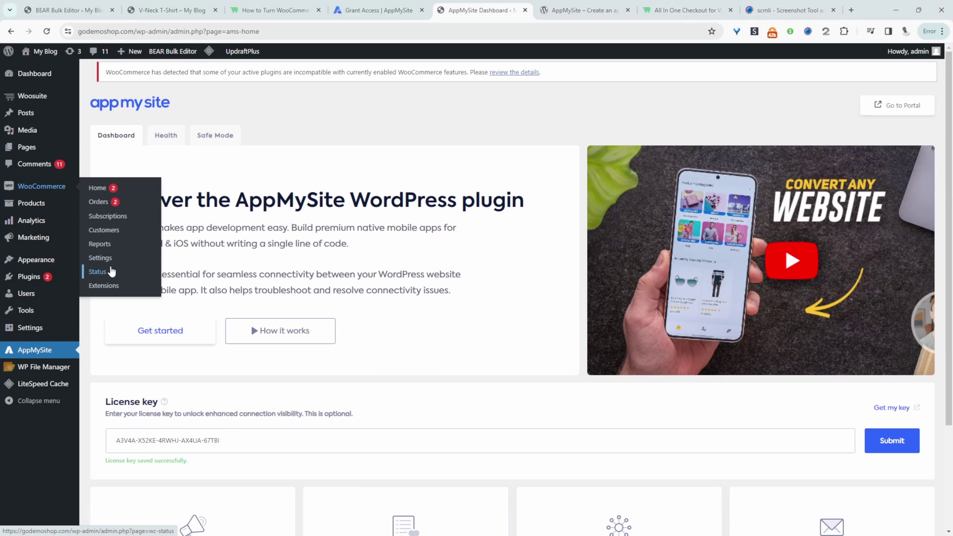
middle_click(104, 258)
key("ctrl+Tab")
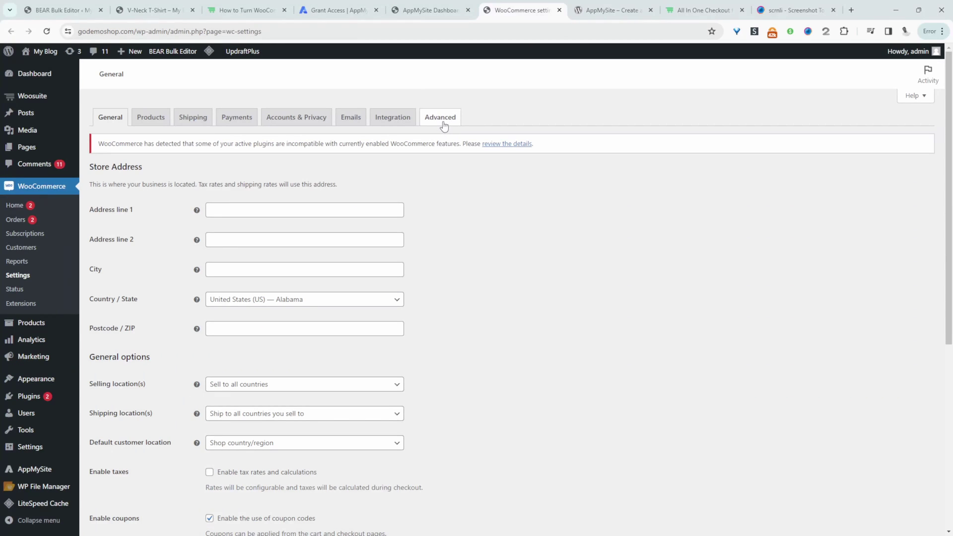
left_click(443, 123)
left_click(141, 163)
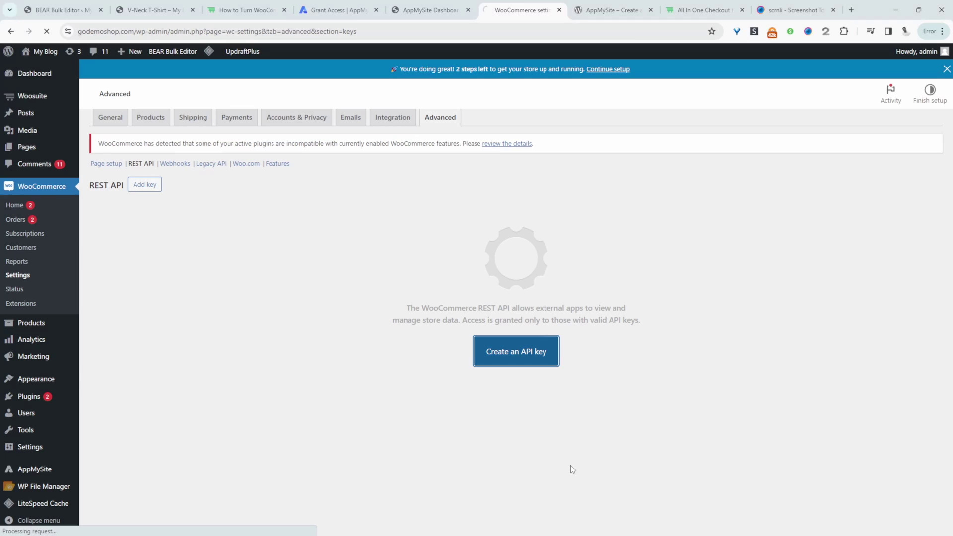
left_click(258, 212)
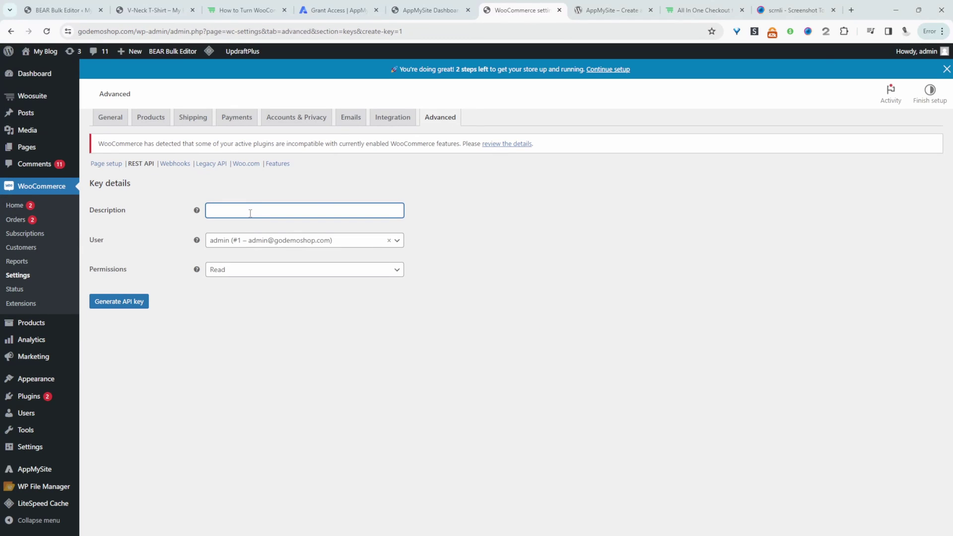
- Generate a Read/Write REST API key described as 'Appmysite'
type("Appmysite")
left_click(226, 275)
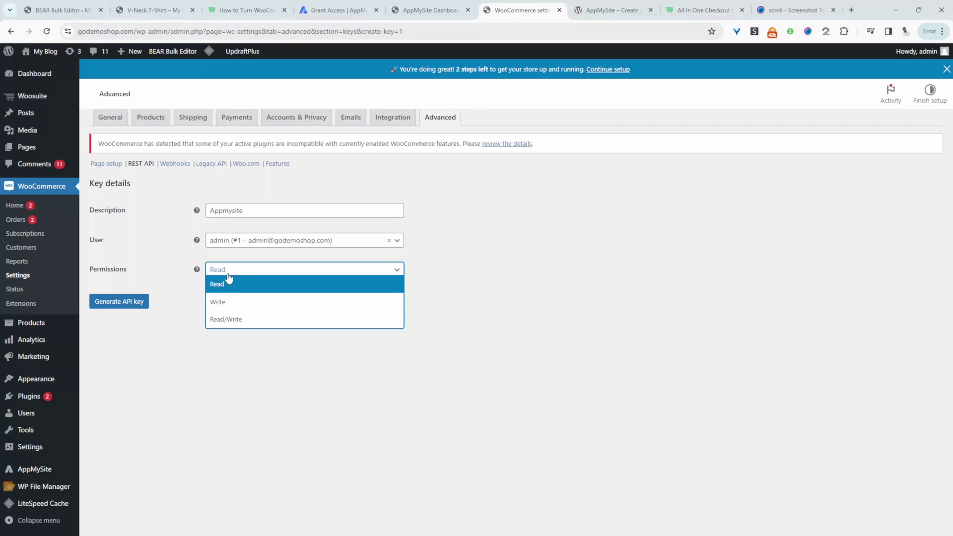
left_click(244, 323)
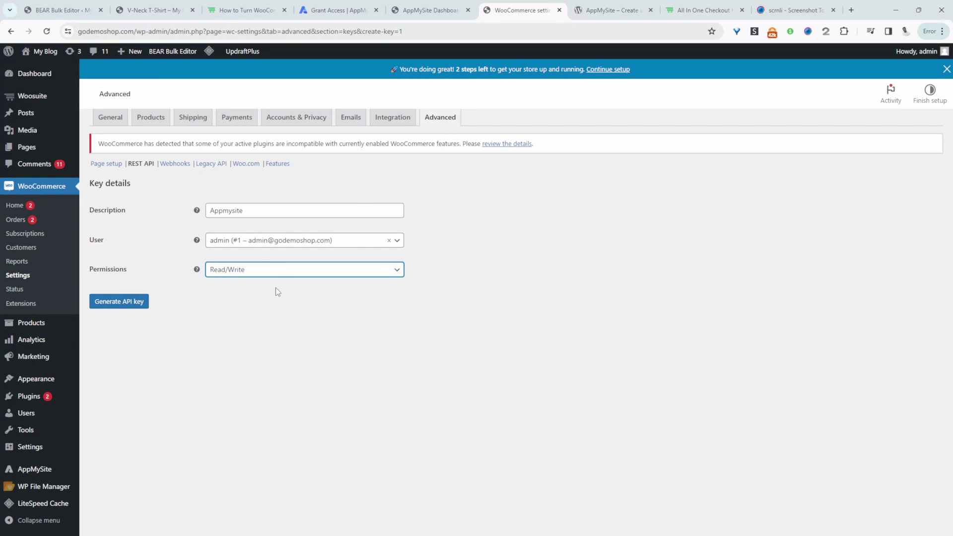
left_click(117, 308)
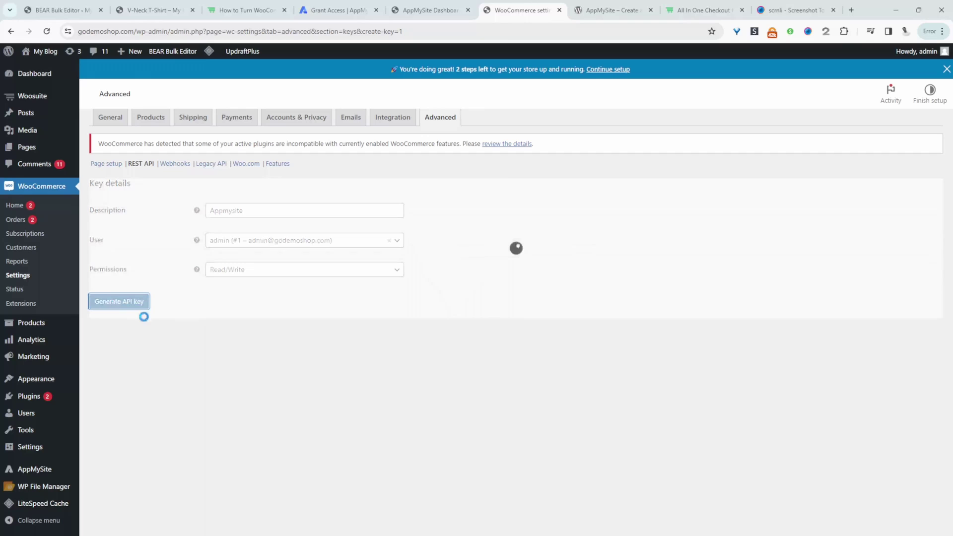
- Copy the generated consumer key and consumer secret
left_click(420, 238)
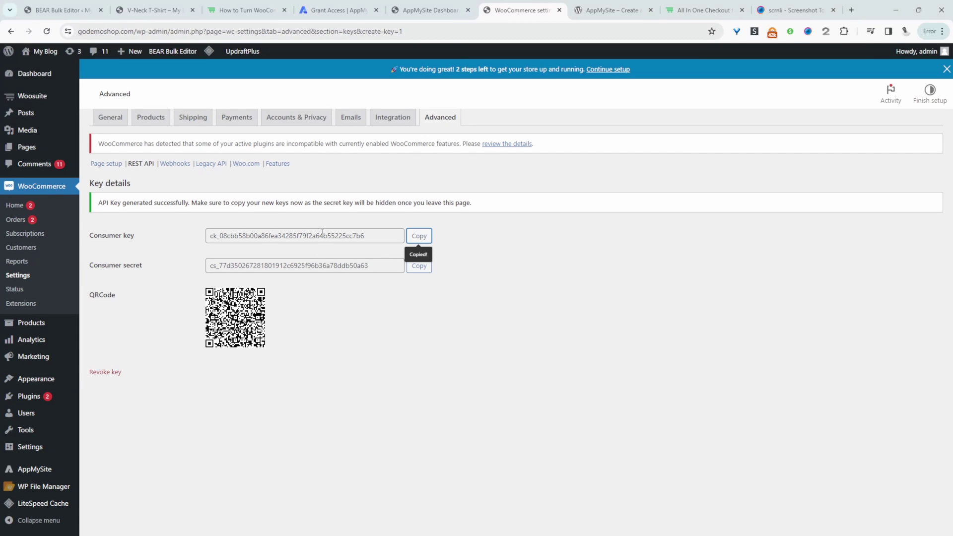
left_click(429, 10)
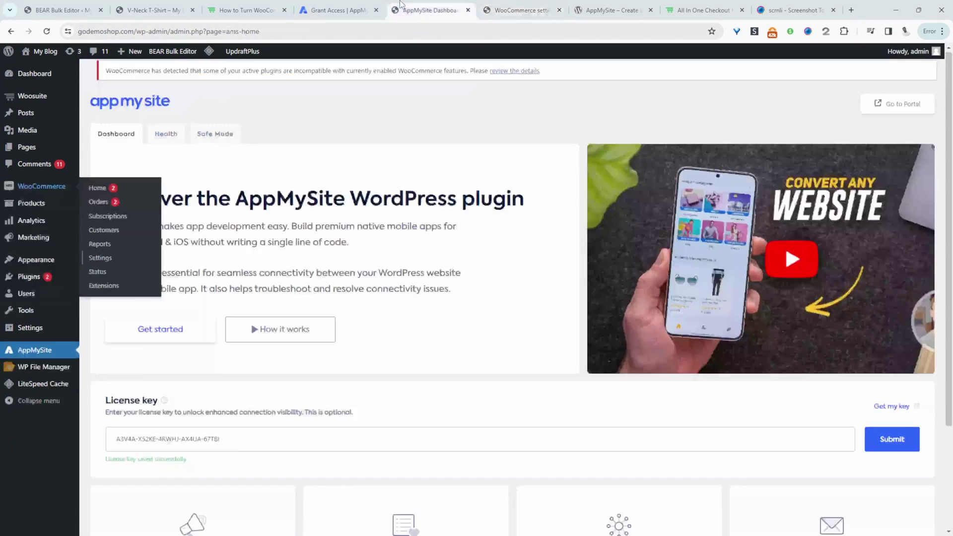
left_click(337, 9)
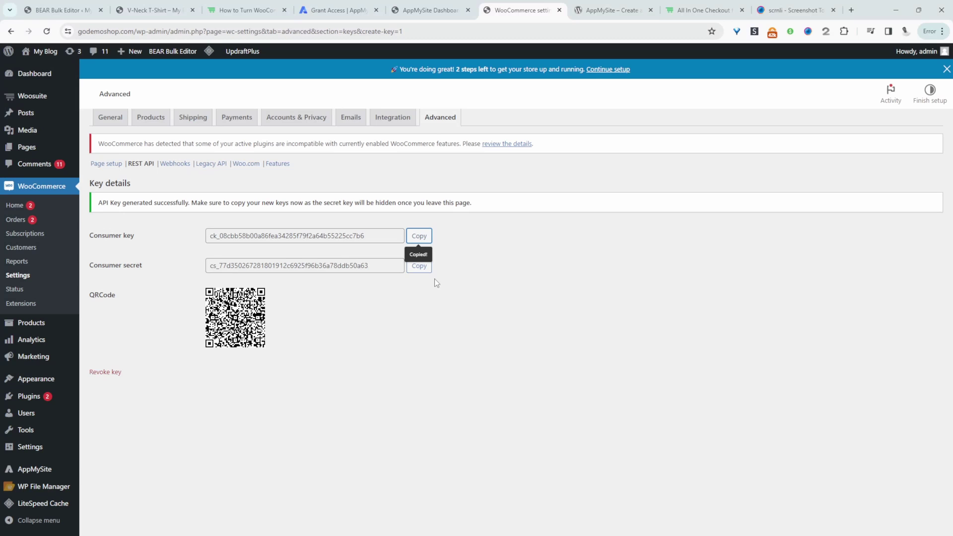
left_click(411, 268)
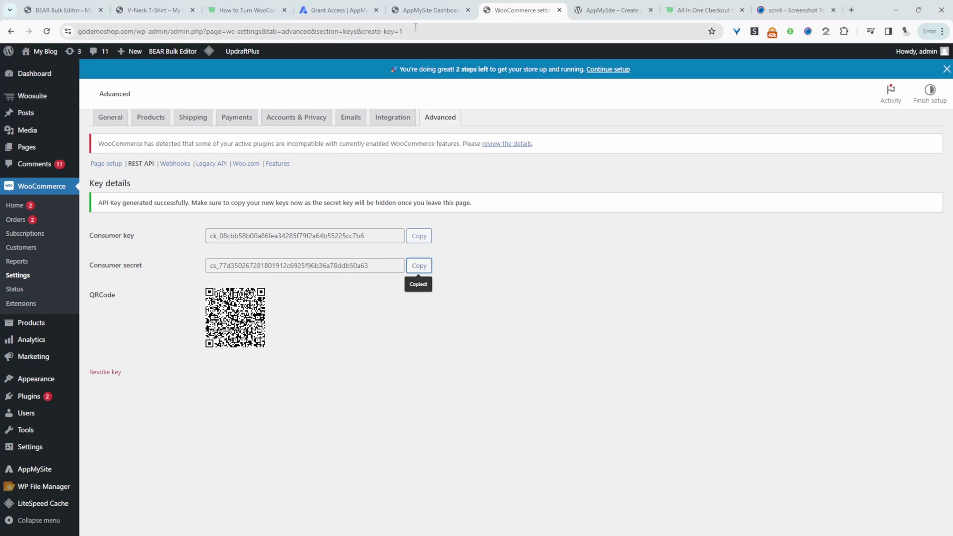
- Paste the consumer secret into AppMySite's Grant access form and verify the store connection
left_click(338, 10)
key("ctrl+v")
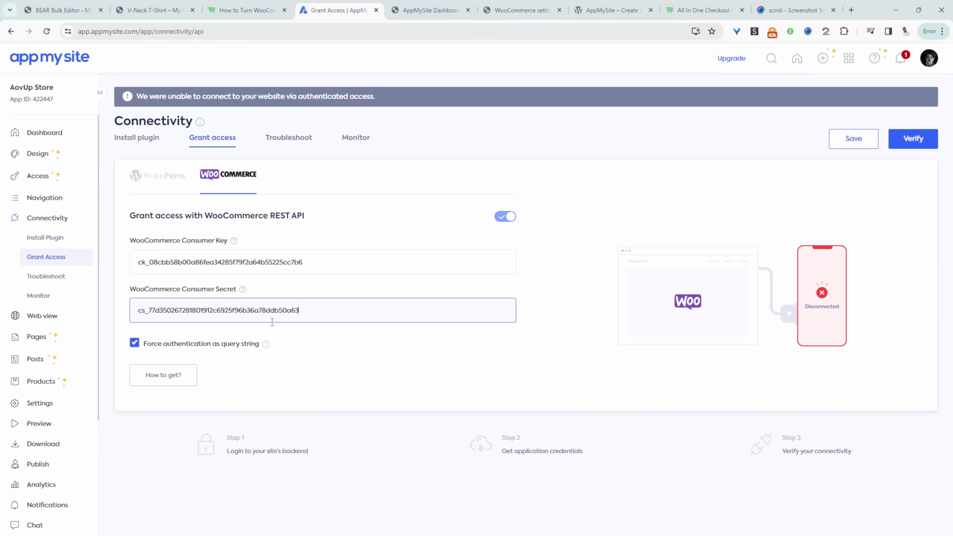
left_click(913, 139)
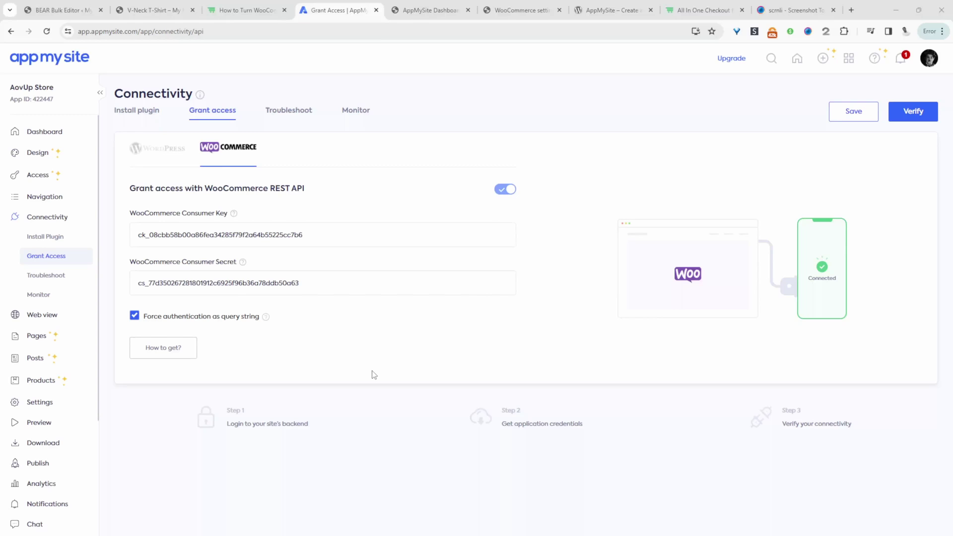
left_click(55, 207)
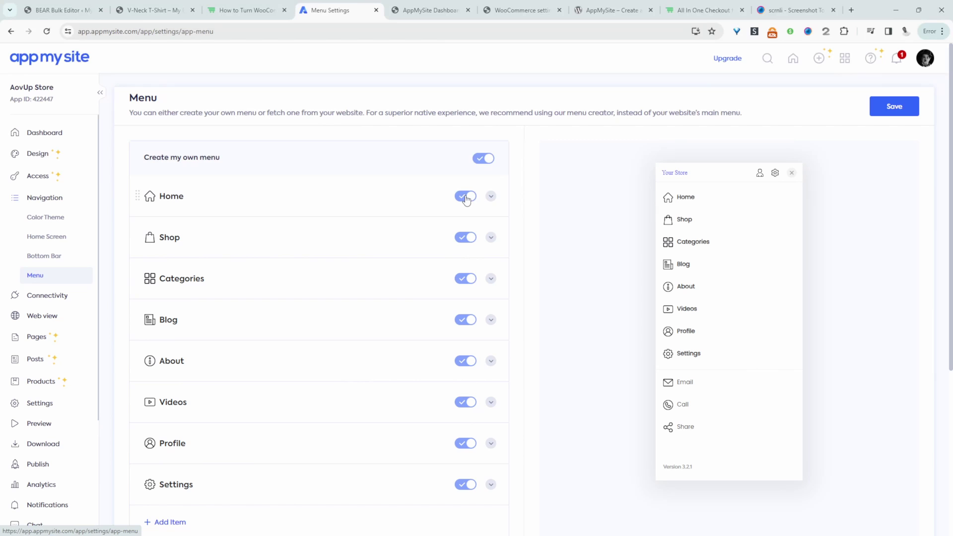
- Review the menu items Home through Settings plus Email, Call and Share, then go to Preview
scroll(278, 263, "down", 2)
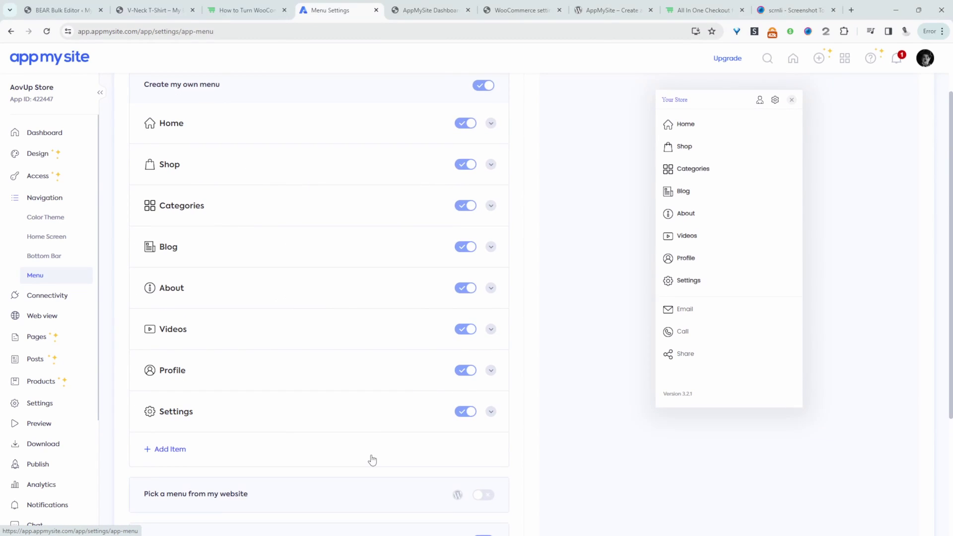
scroll(278, 183, "down", 4)
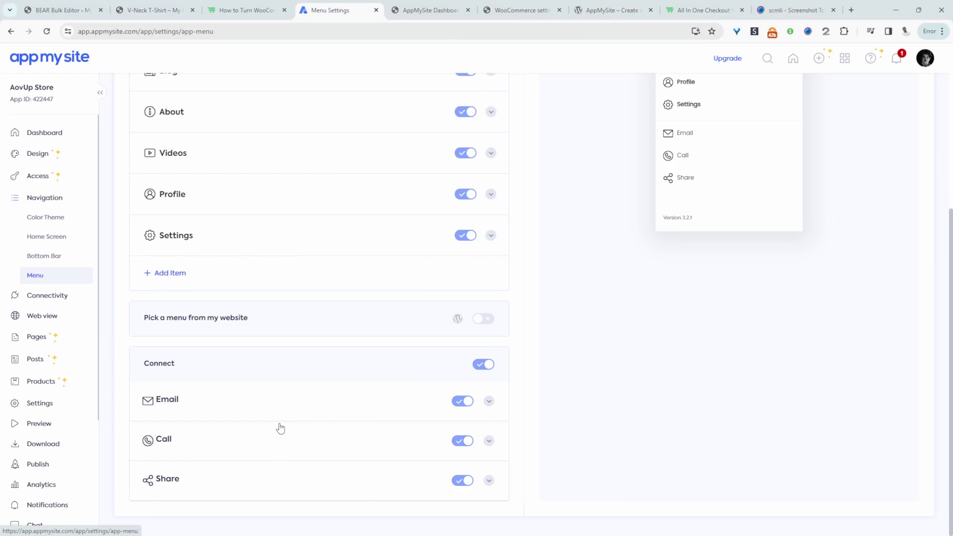
left_click(268, 318)
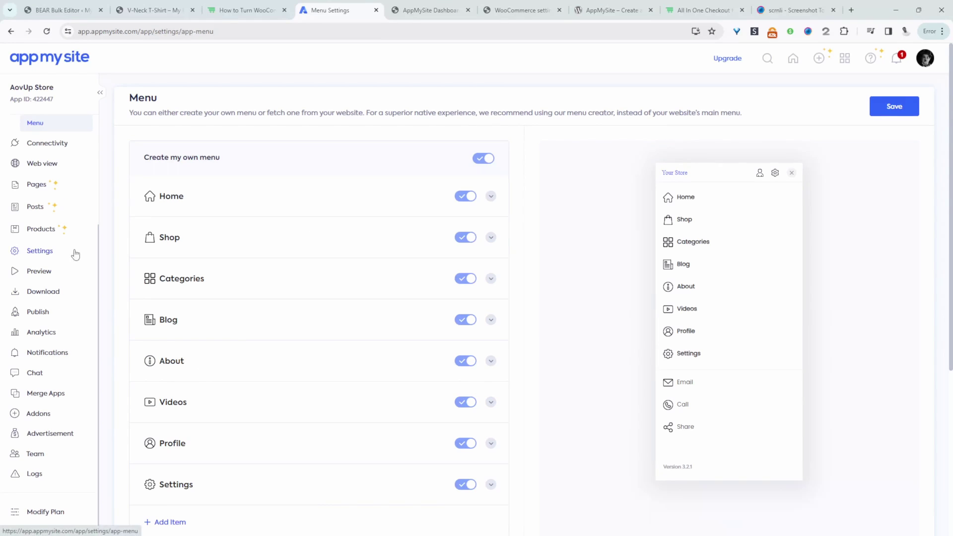
left_click(38, 272)
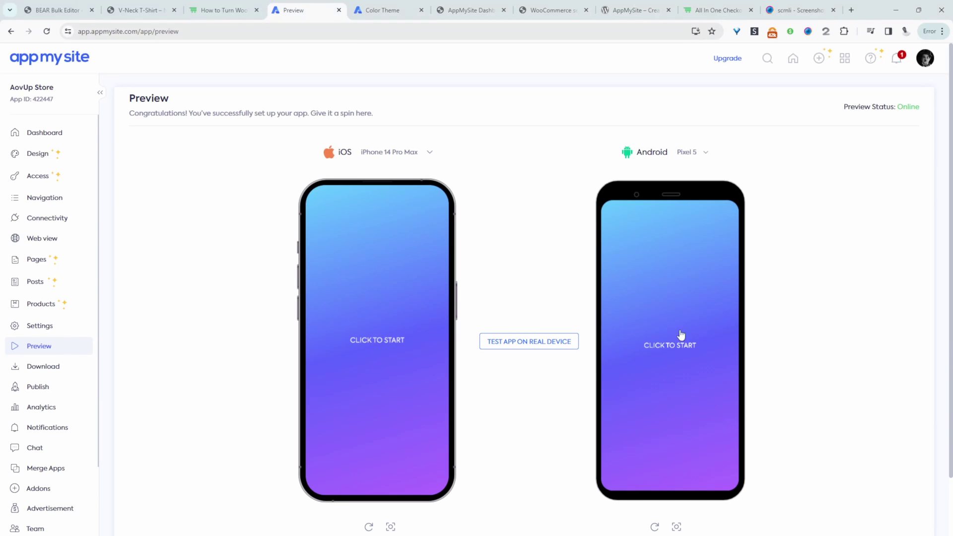
- In the Android preview, add the Cap to the cart and check out to Billing Details
left_click(670, 354)
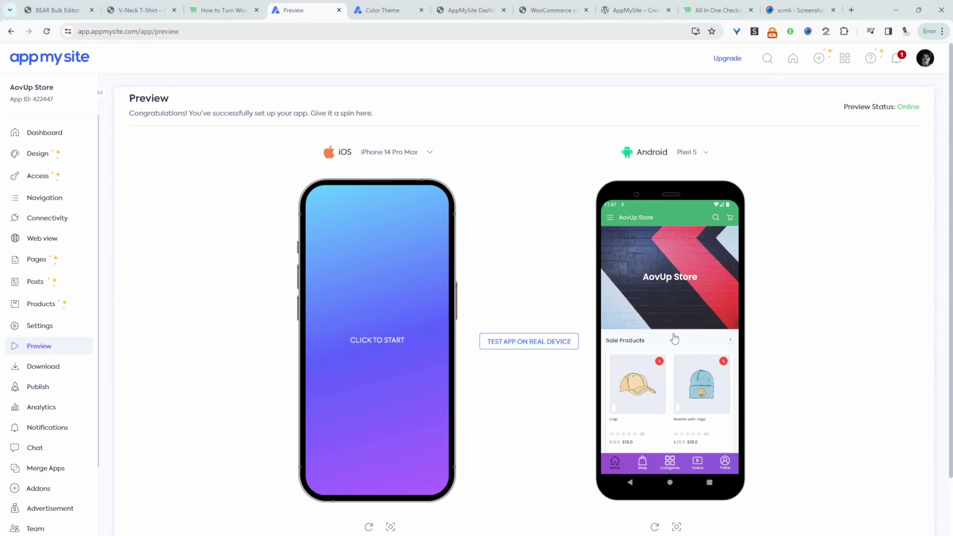
scroll(674, 338, "down", 5)
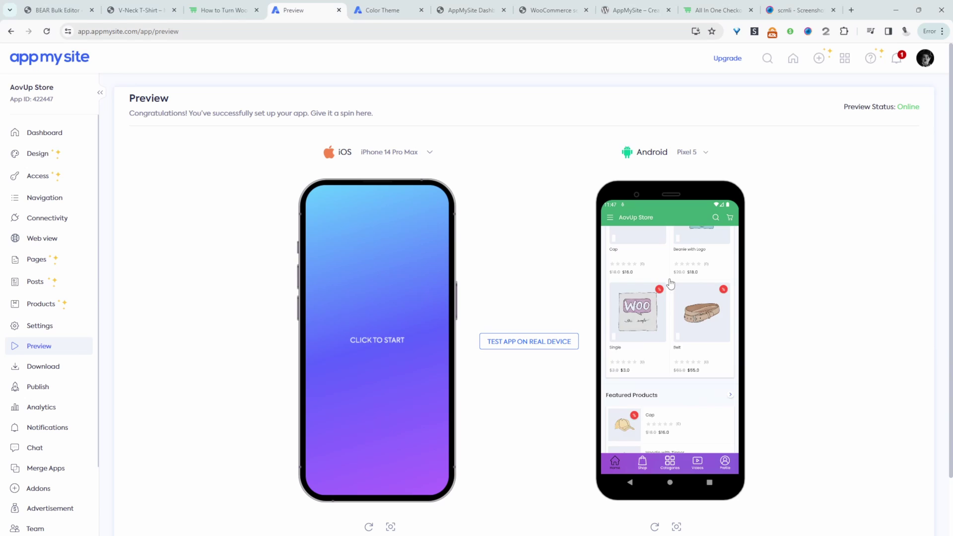
scroll(670, 283, "up", 5)
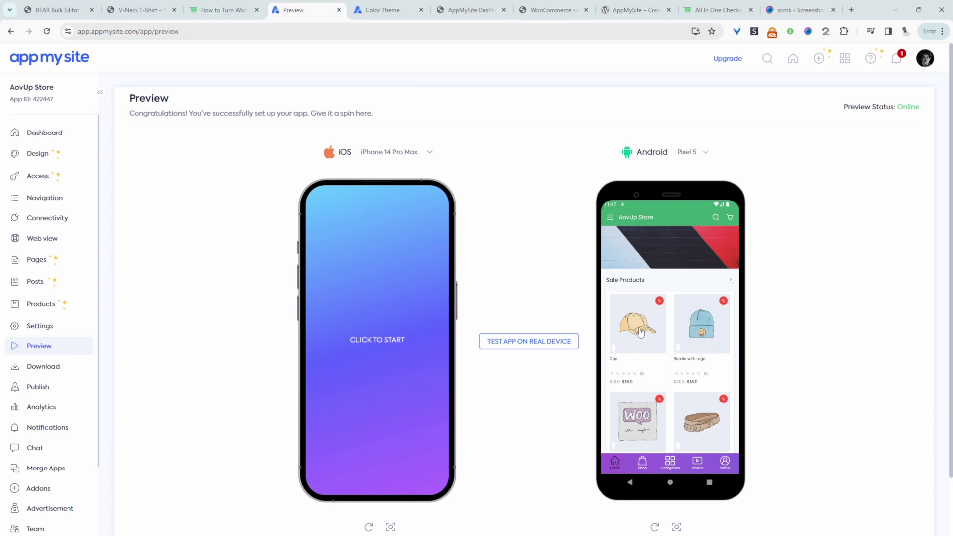
left_click(640, 333)
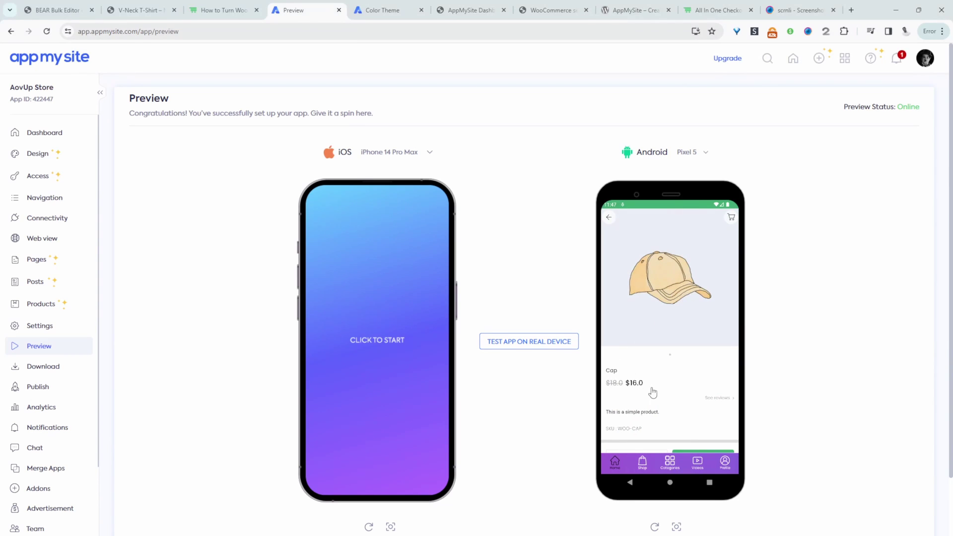
scroll(667, 392, "down", 3)
left_click(700, 340)
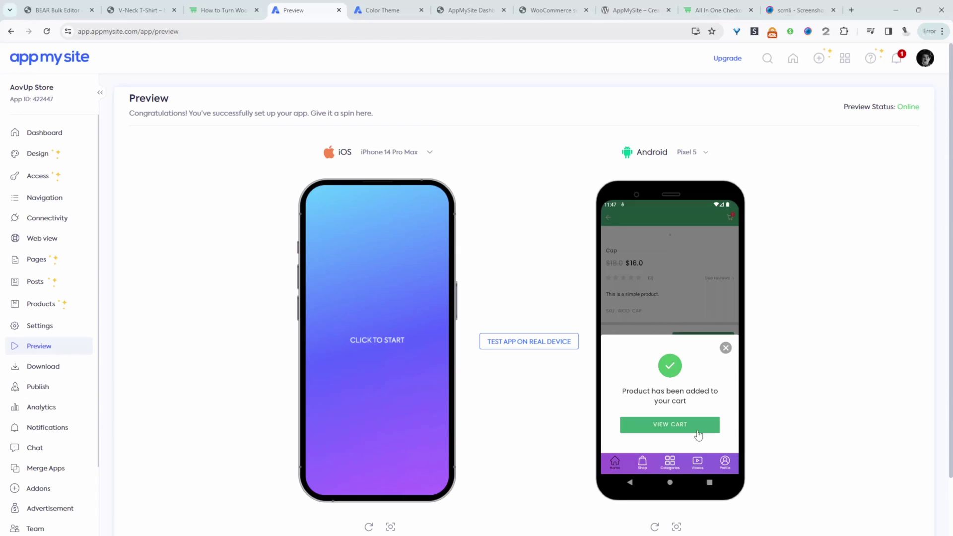
left_click(686, 431)
left_click(680, 376)
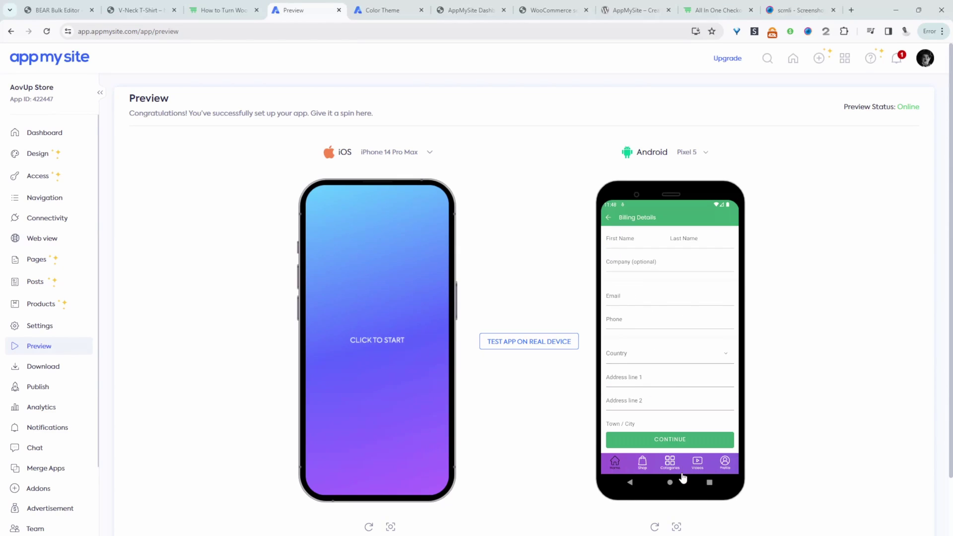
scroll(432, 341, "down", 1)
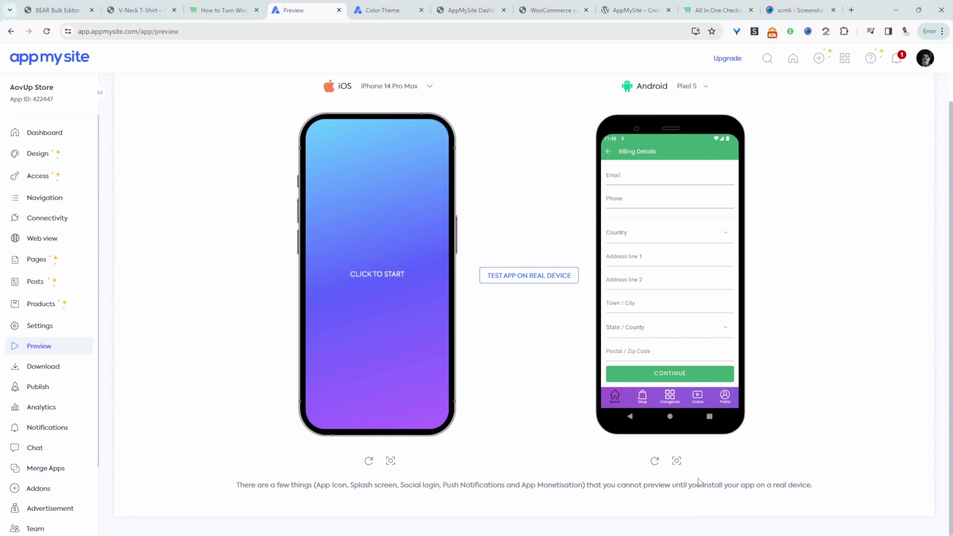
left_click(37, 386)
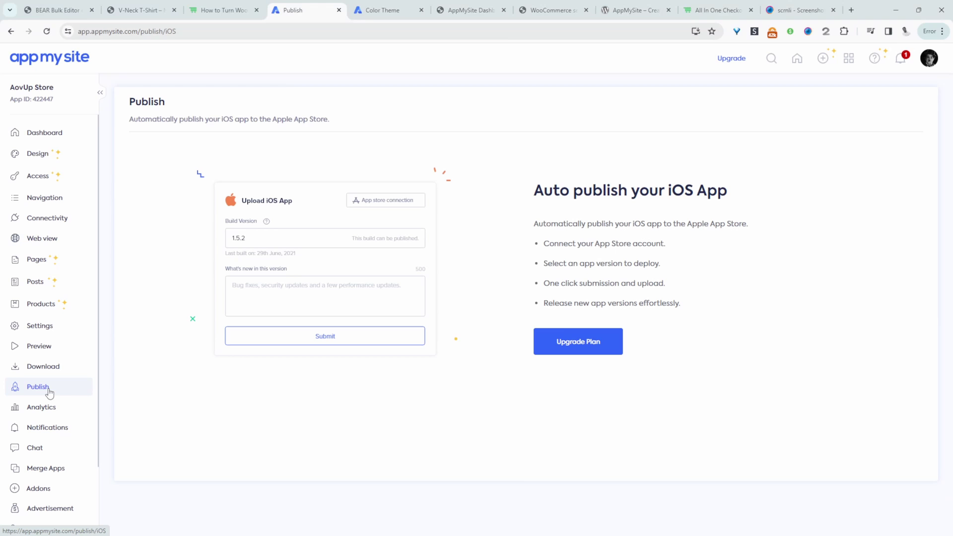
- Open the WooCommerce to App upgrade plans and show Lifetime prices: Starter $499, Pro $999, Premium $1999
left_click(614, 346)
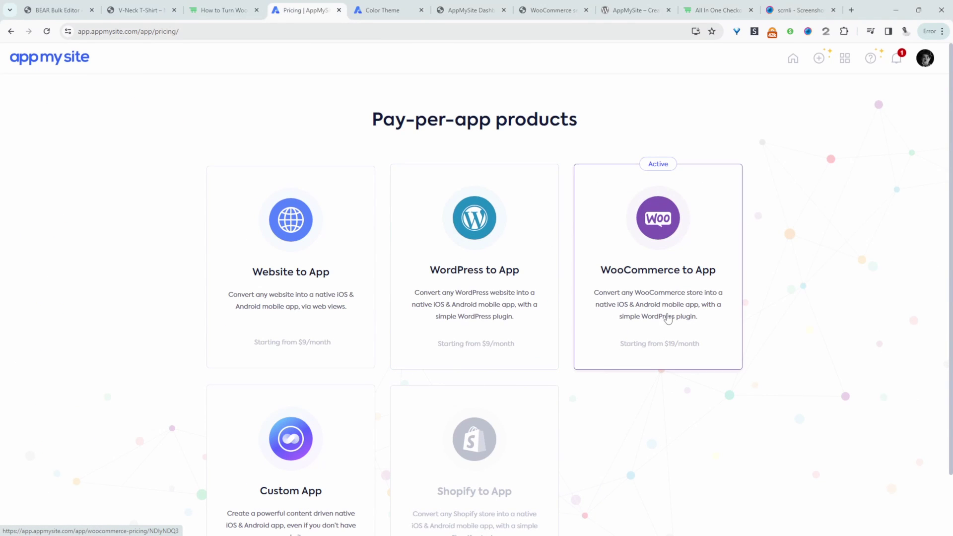
scroll(689, 349, "down", 1)
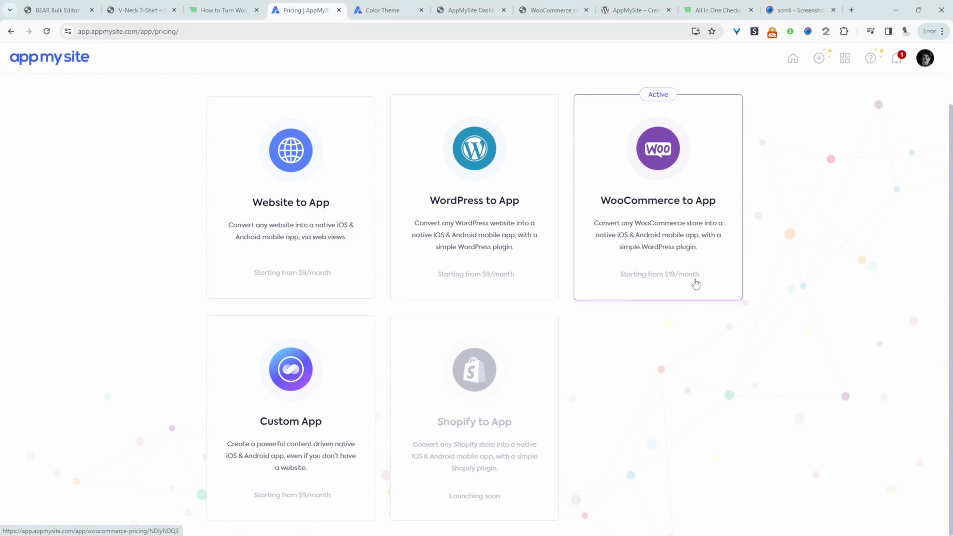
left_click(727, 258)
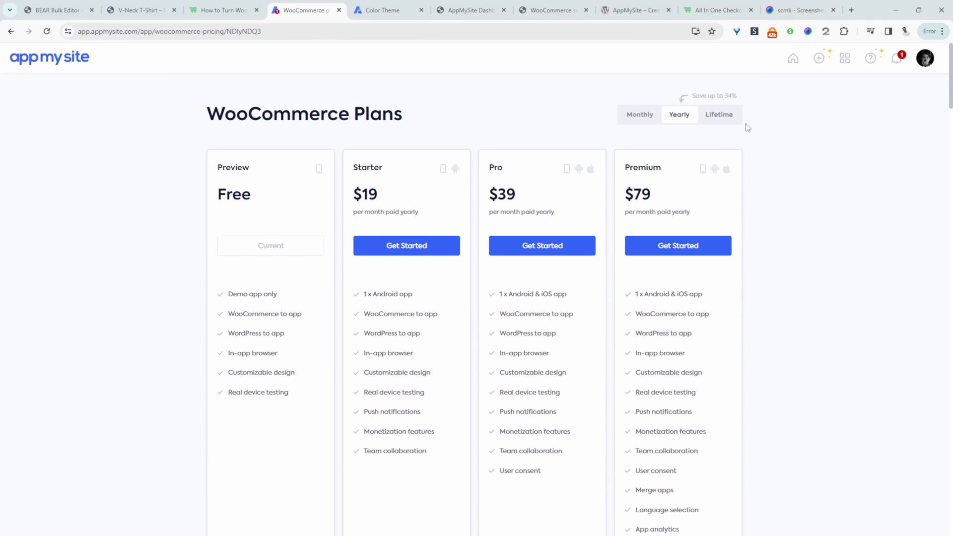
left_click(712, 117)
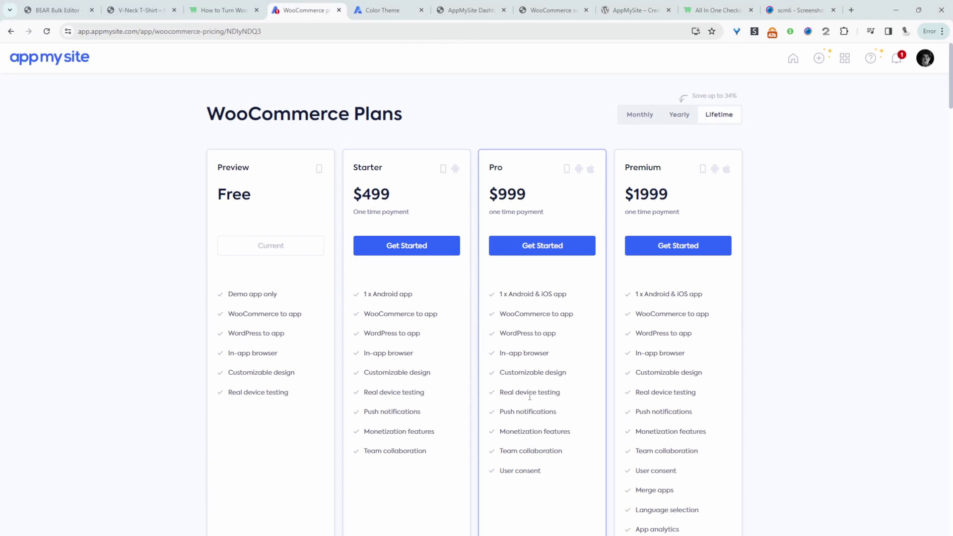